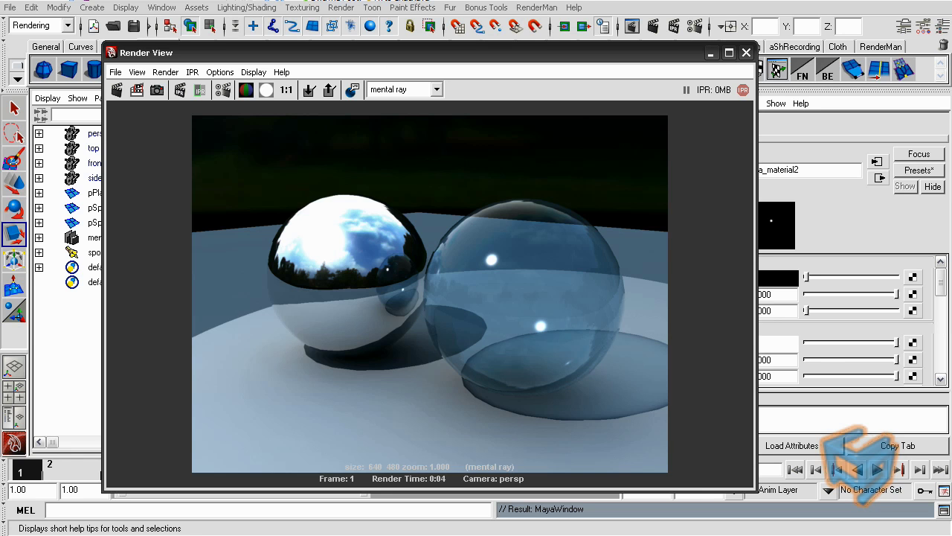
# - Review the existing render of the chrome and glass spheres in the Render View
pyautogui.moveTo(461, 60); pyautogui.dragTo(515, 49)
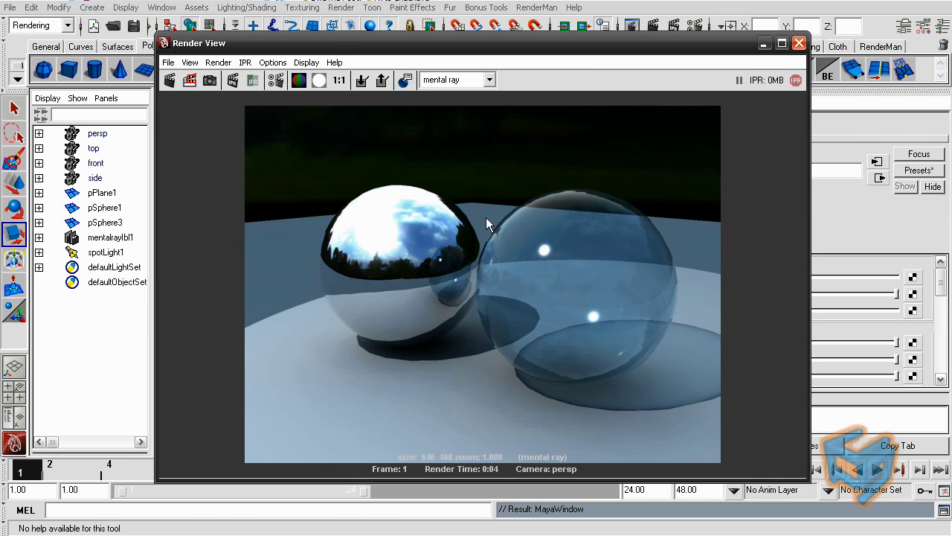
pyautogui.click(799, 43)
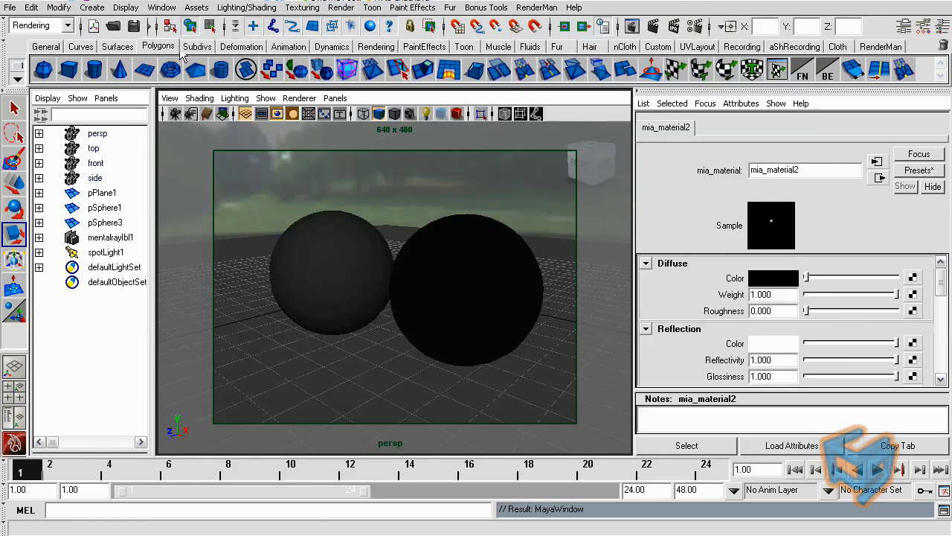
pyautogui.click(162, 8)
pyautogui.moveTo(194, 40)
pyautogui.click(324, 51)
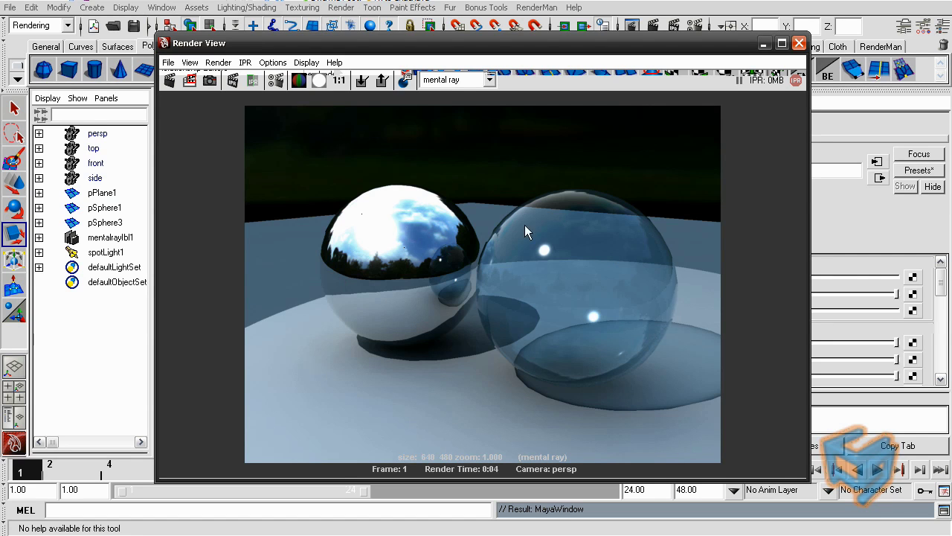
pyautogui.click(799, 42)
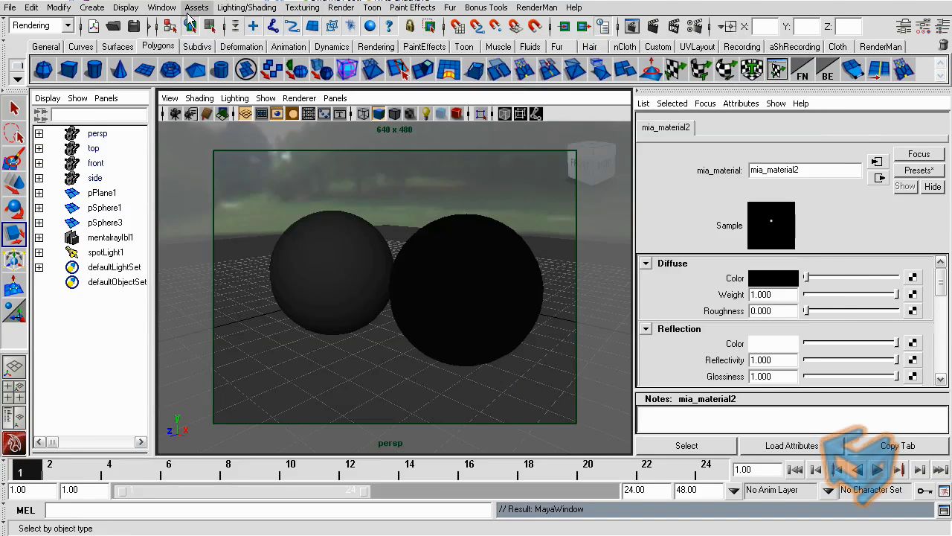
# - Open the Hypershade and create a mip_rayswitch and a mip_rayswitch_advanced mental ray node
pyautogui.click(161, 7)
pyautogui.moveTo(186, 44)
pyautogui.click(327, 73)
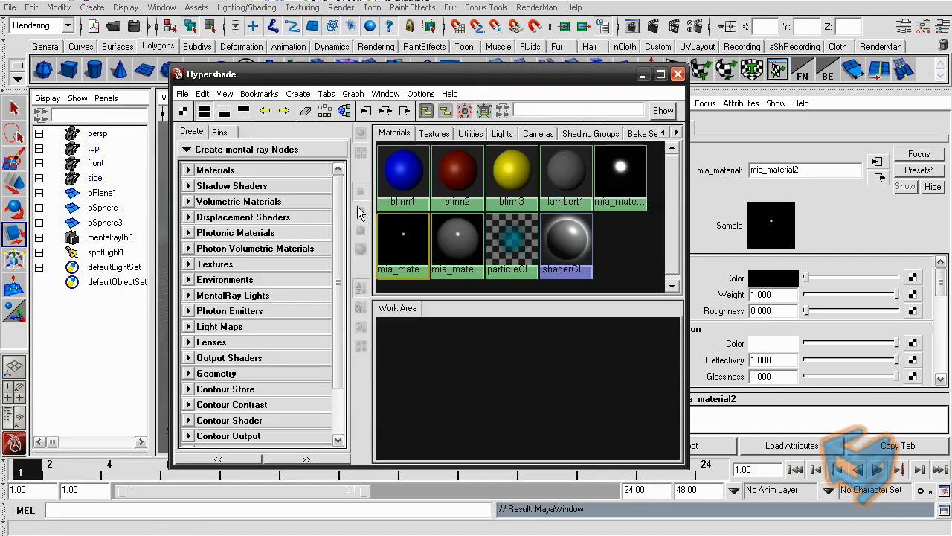
pyautogui.moveTo(340, 207); pyautogui.dragTo(329, 325)
pyautogui.click(321, 170)
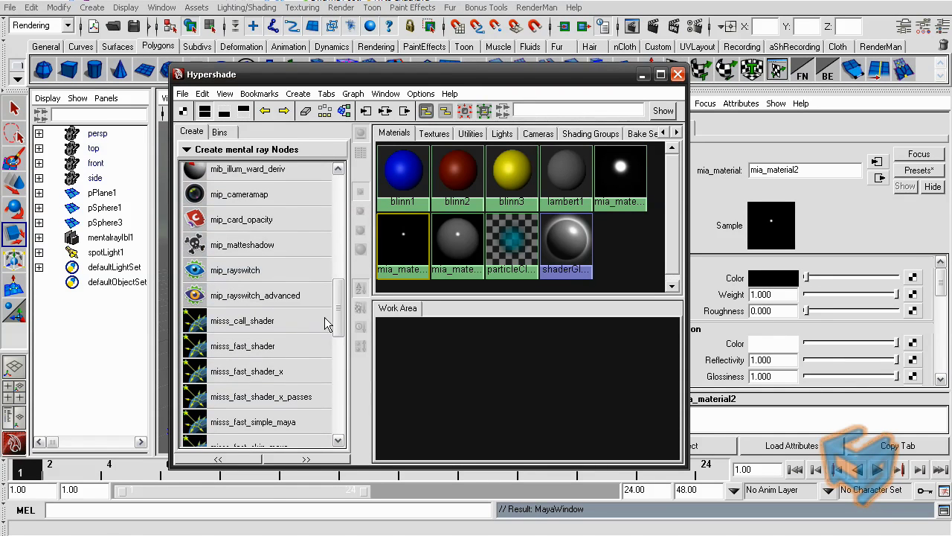
pyautogui.click(258, 274)
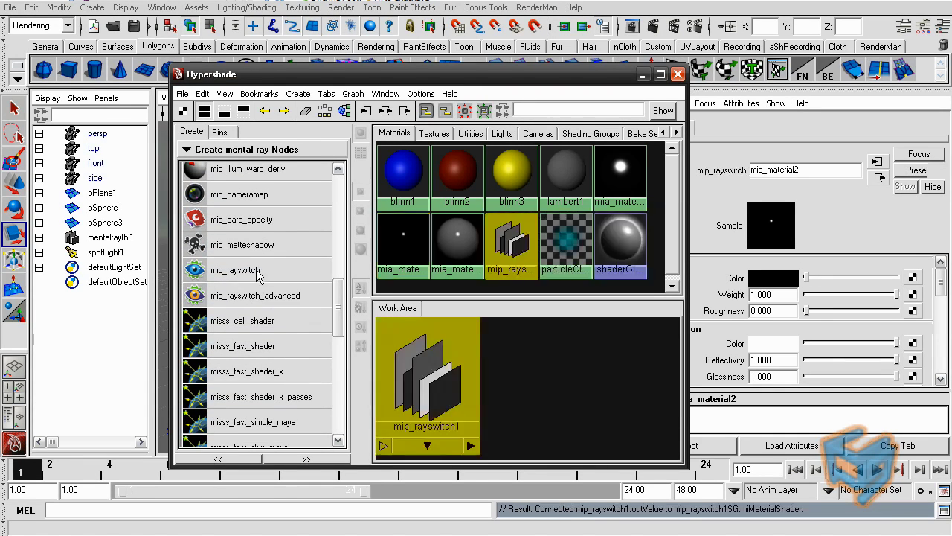
pyautogui.click(282, 296)
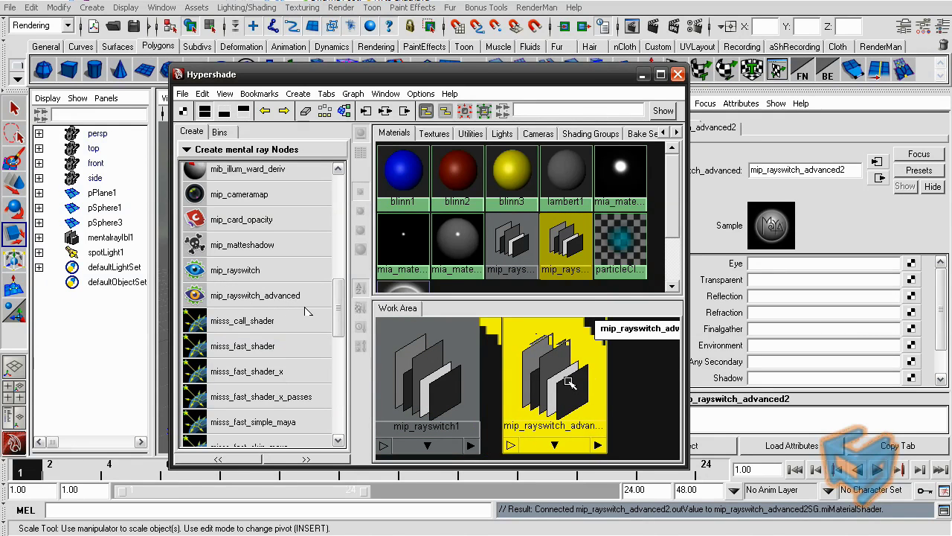
# - Compare the attributes of the basic mip_rayswitch node with those of the mip_rayswitch_advanced node
pyautogui.moveTo(621, 78); pyautogui.dragTo(545, 60)
pyautogui.click(379, 366)
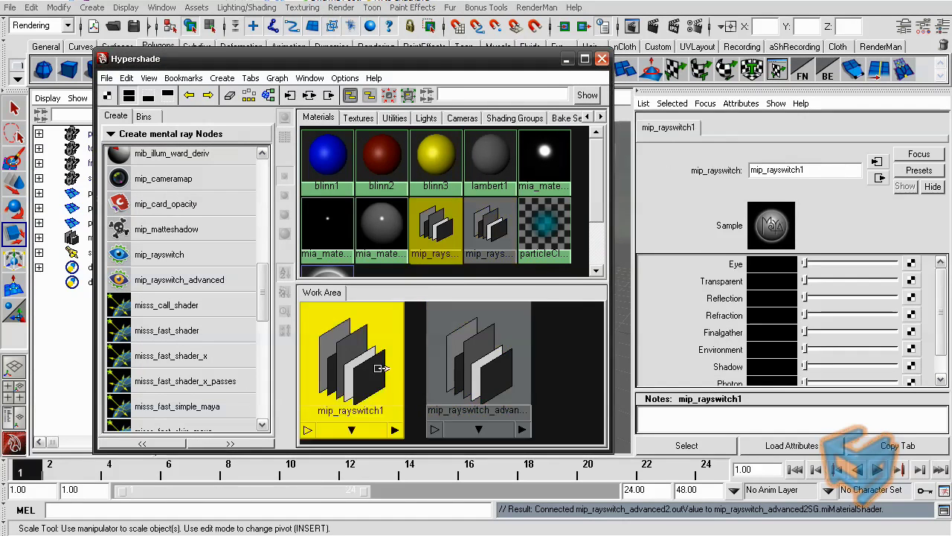
pyautogui.moveTo(939, 329); pyautogui.dragTo(937, 305)
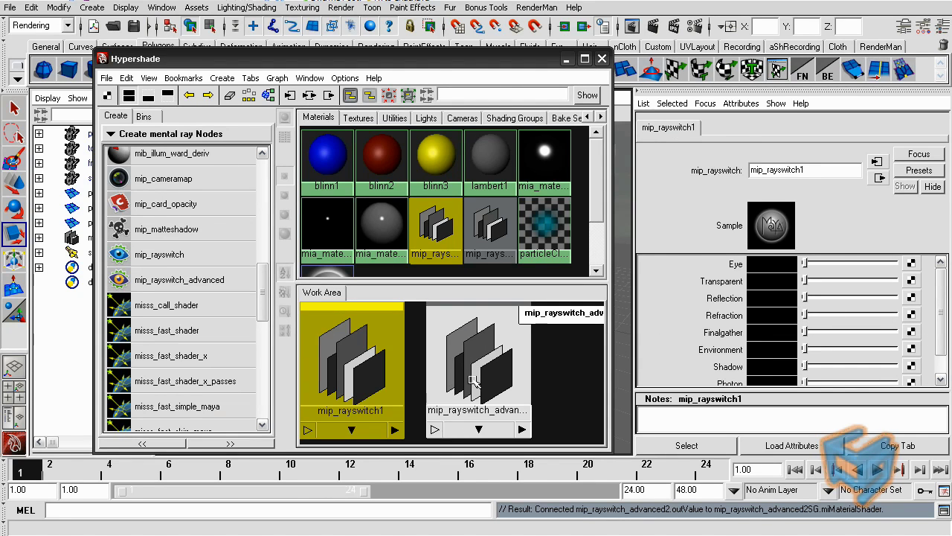
pyautogui.click(474, 381)
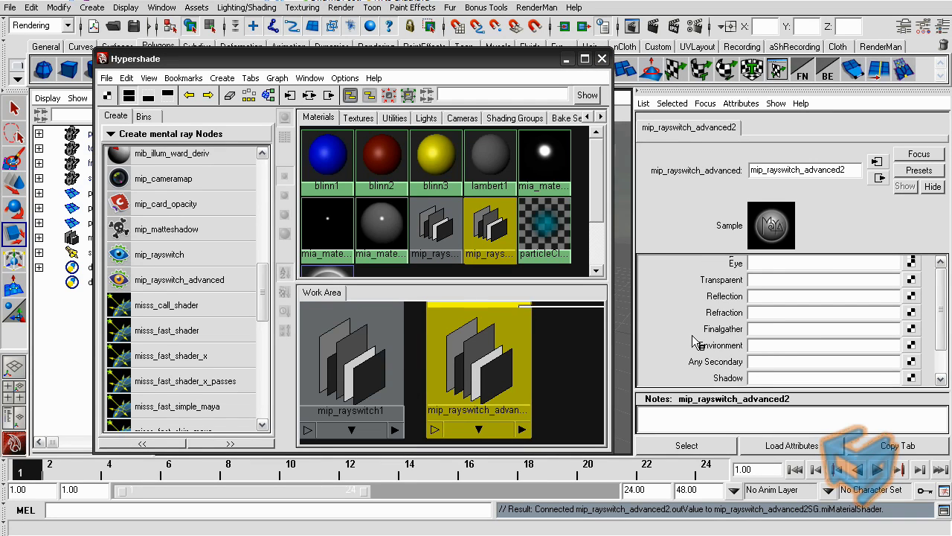
pyautogui.click(350, 365)
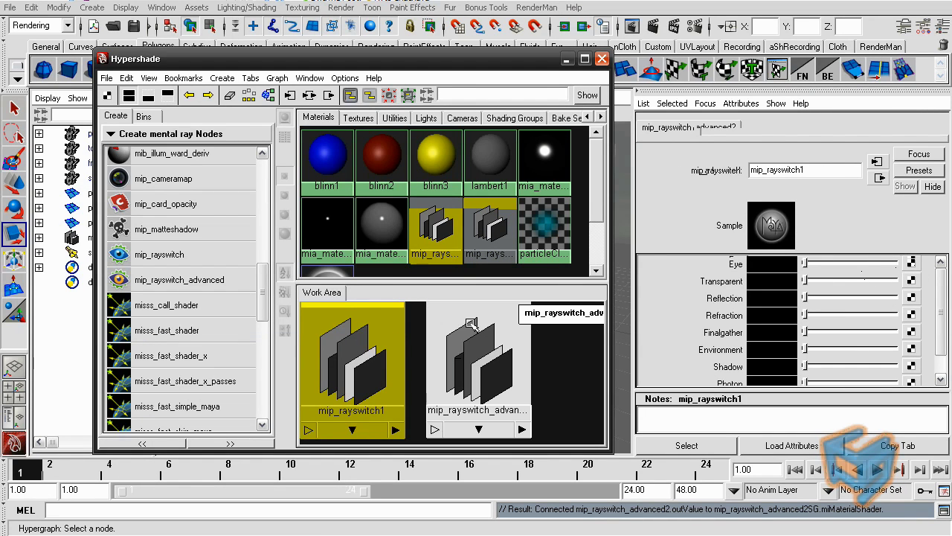
pyautogui.click(482, 372)
# - Delete the basic mip_rayswitch node, keeping the advanced one in the work area
pyautogui.click(392, 320)
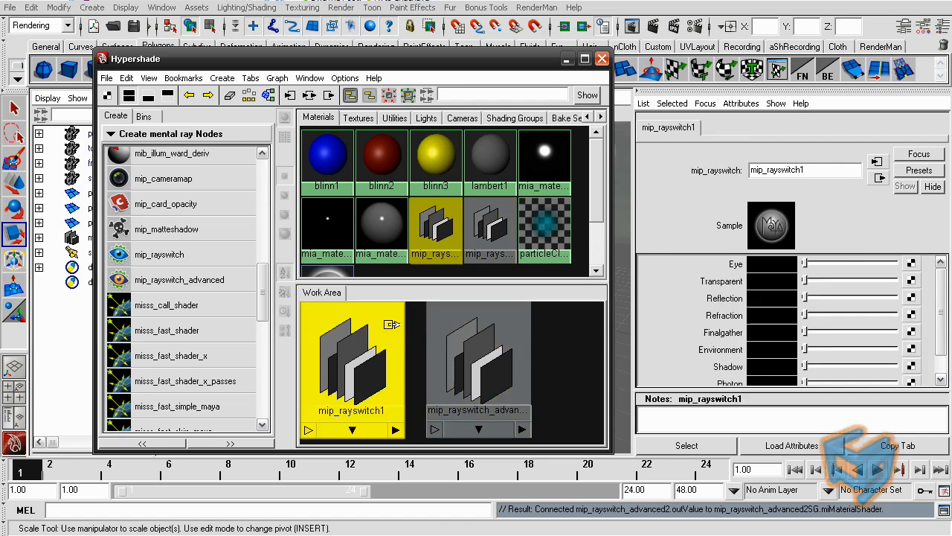
pyautogui.press('Delete')
pyautogui.moveTo(493, 337); pyautogui.dragTo(511, 334)
# - Select the glass sphere pSphere1 and add its mia_material2 shader to the Hypershade work area
pyautogui.moveTo(491, 57); pyautogui.dragTo(500, 348)
pyautogui.click(474, 288)
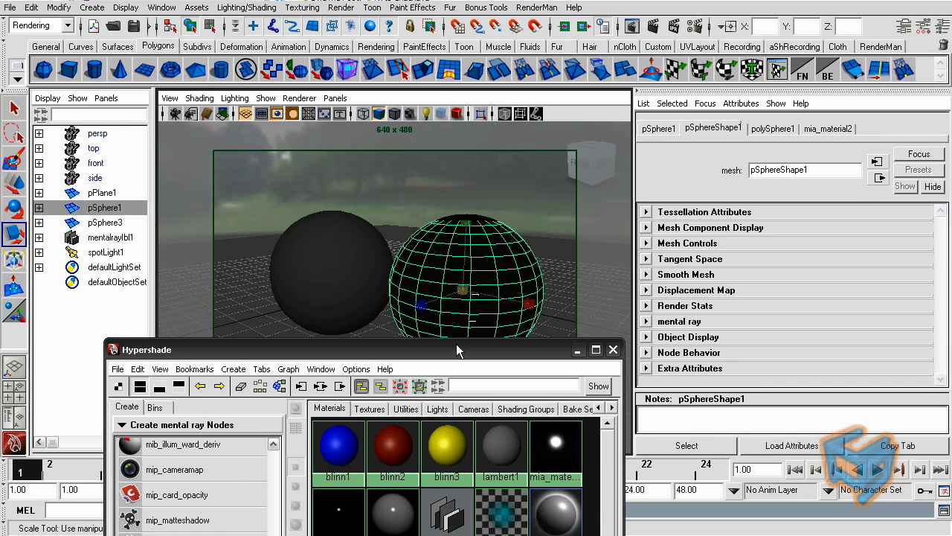
pyautogui.moveTo(452, 349); pyautogui.dragTo(432, 139)
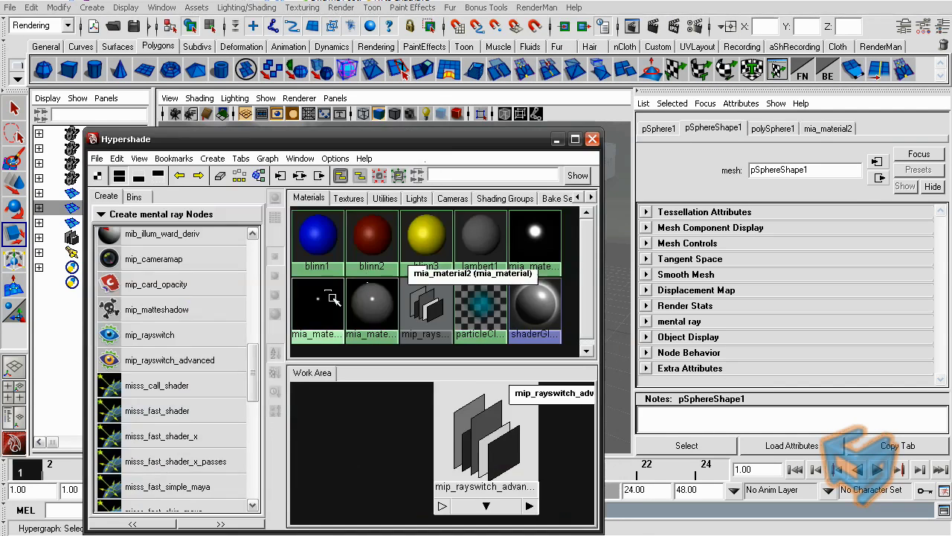
pyautogui.moveTo(332, 301); pyautogui.dragTo(391, 445, button='middle')
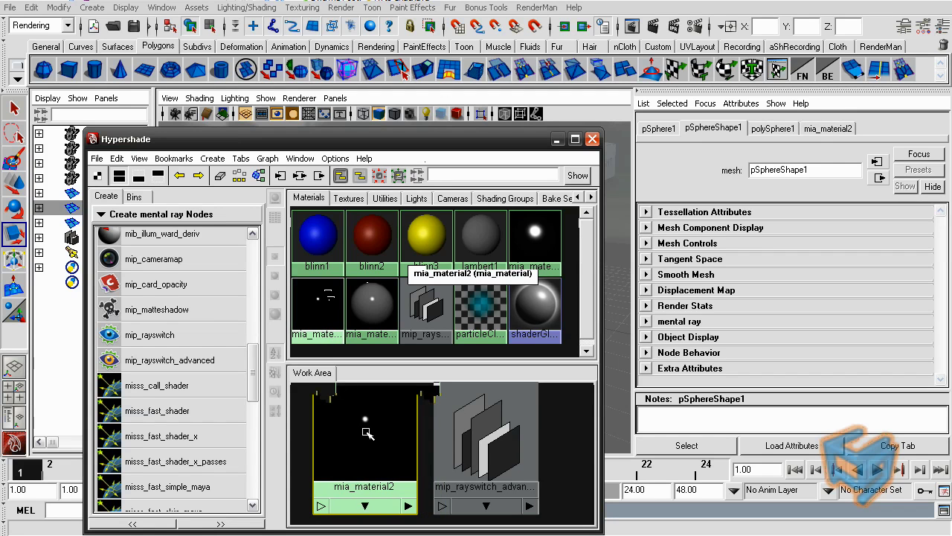
# - Assign the mip_rayswitch_advanced shader to the glass sphere pSphere1 and display the shader's attributes
pyautogui.click(491, 411)
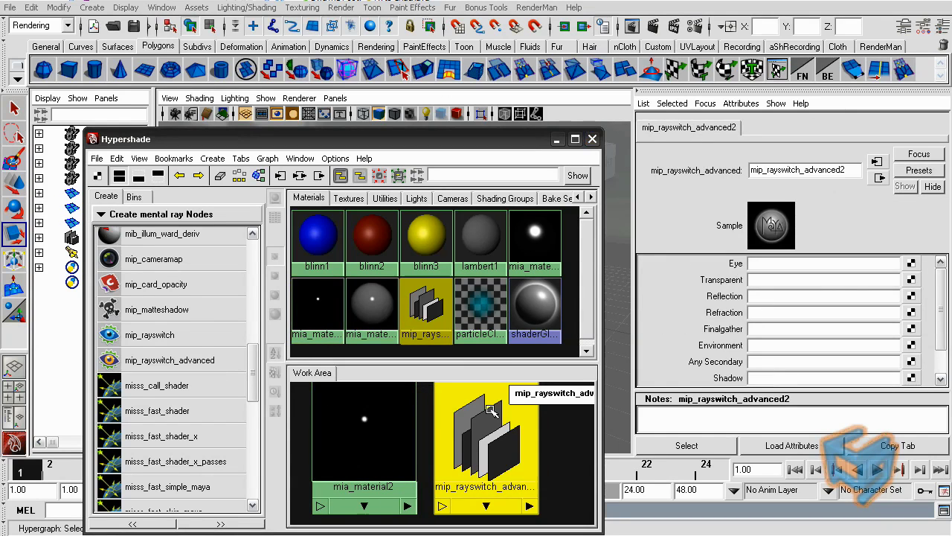
pyautogui.moveTo(506, 436); pyautogui.dragTo(393, 426, button='middle')
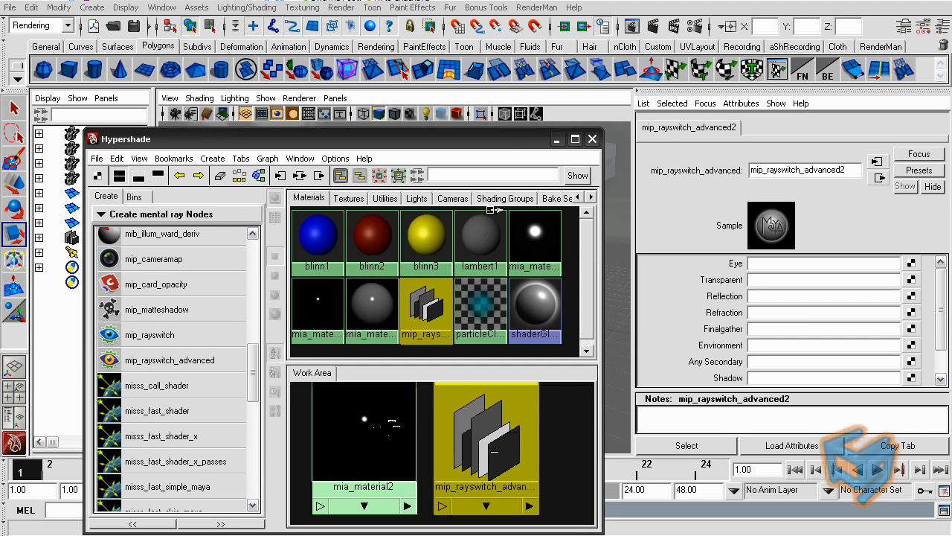
pyautogui.moveTo(500, 143); pyautogui.dragTo(380, 139)
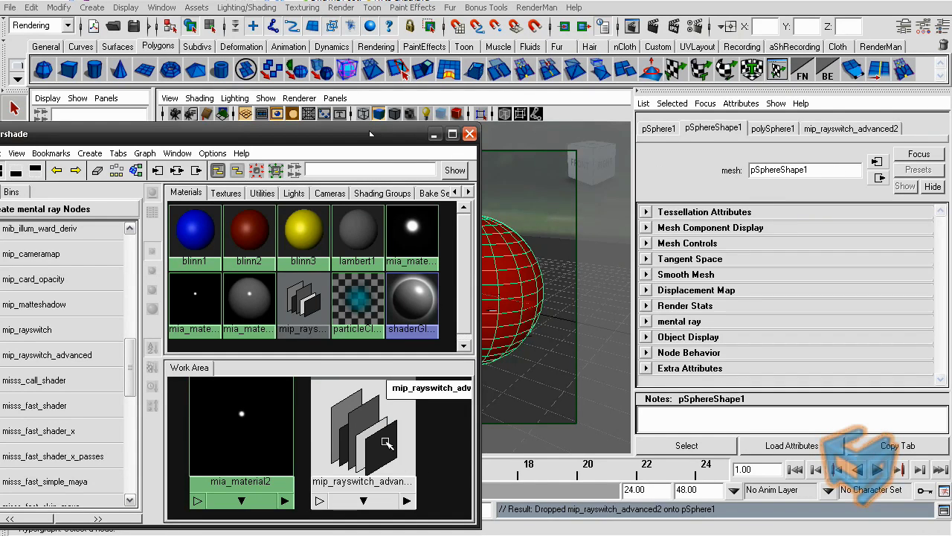
pyautogui.click(398, 465)
pyautogui.moveTo(944, 285)
pyautogui.mouseDown()
pyautogui.moveTo(943, 302)
pyautogui.moveTo(943, 272)
pyautogui.mouseUp()
# - Render the scene with mental ray to check the sphere with the empty ray switch shader
pyautogui.click(162, 7)
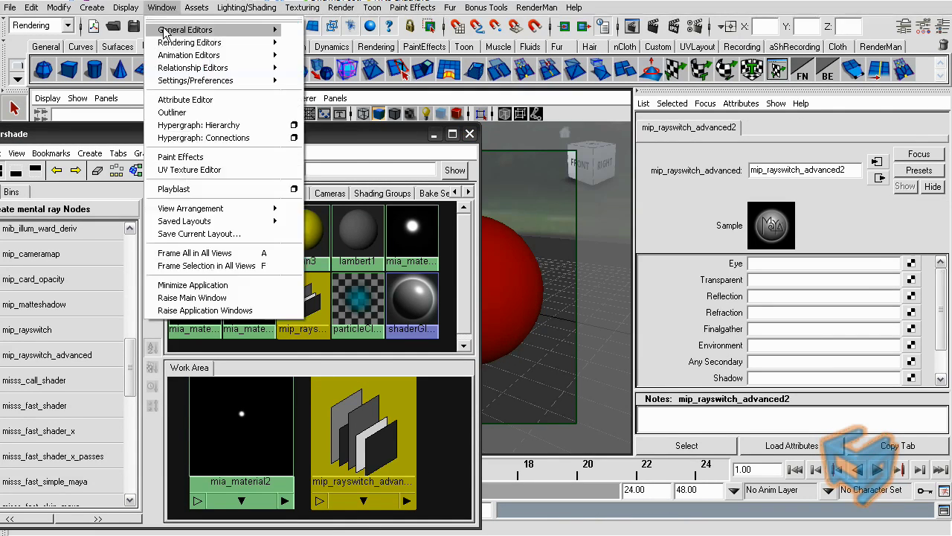
pyautogui.moveTo(197, 41)
pyautogui.click(308, 51)
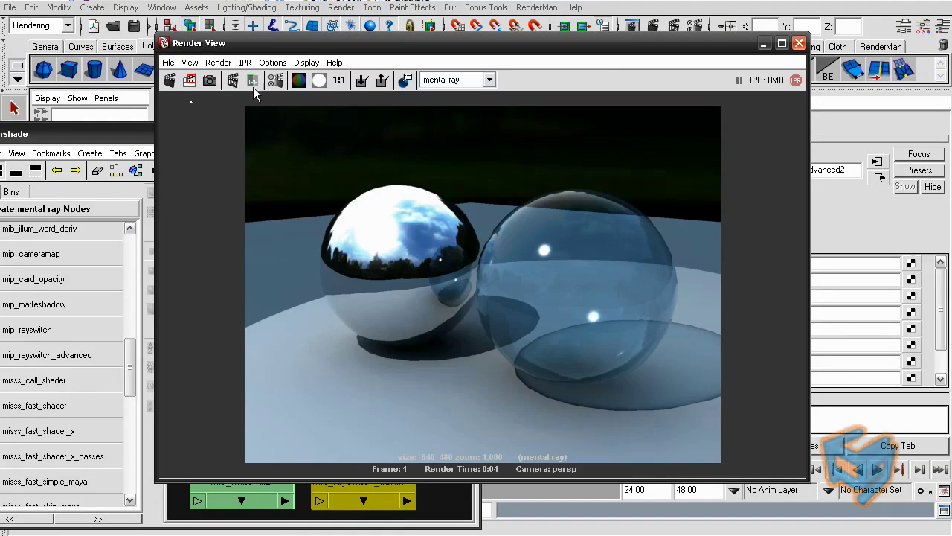
pyautogui.click(170, 81)
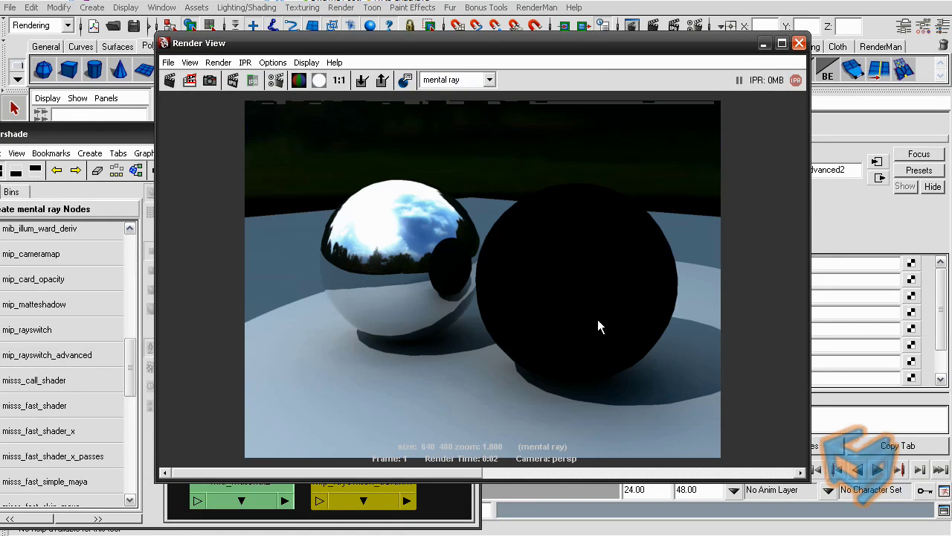
pyautogui.click(763, 43)
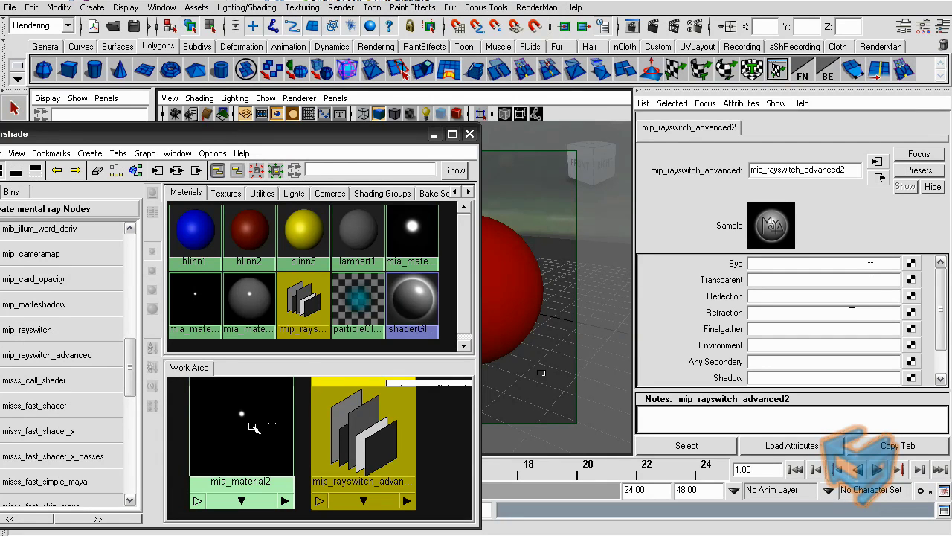
# - Connect mia_material2 to the ray switch's Eye attribute and render the scene again
pyautogui.moveTo(252, 426); pyautogui.dragTo(712, 269, button='middle')
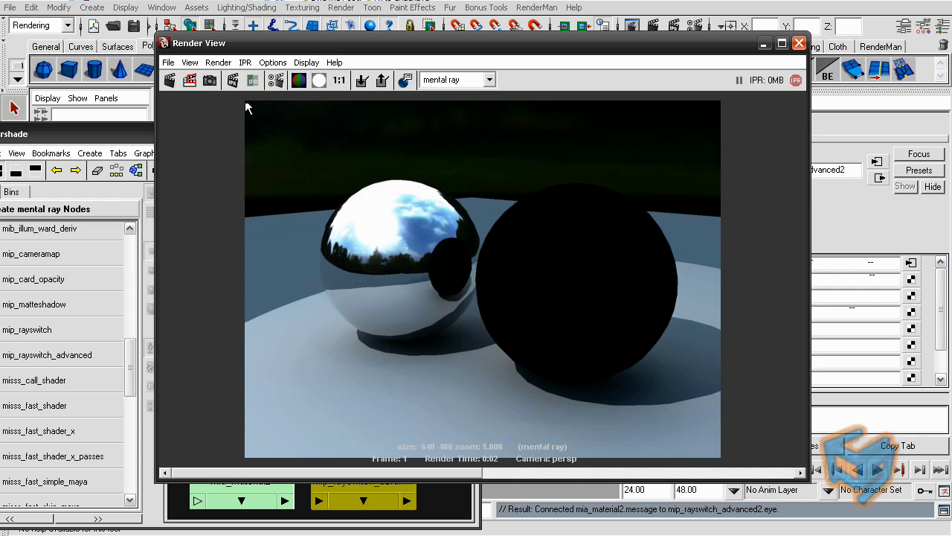
pyautogui.click(170, 80)
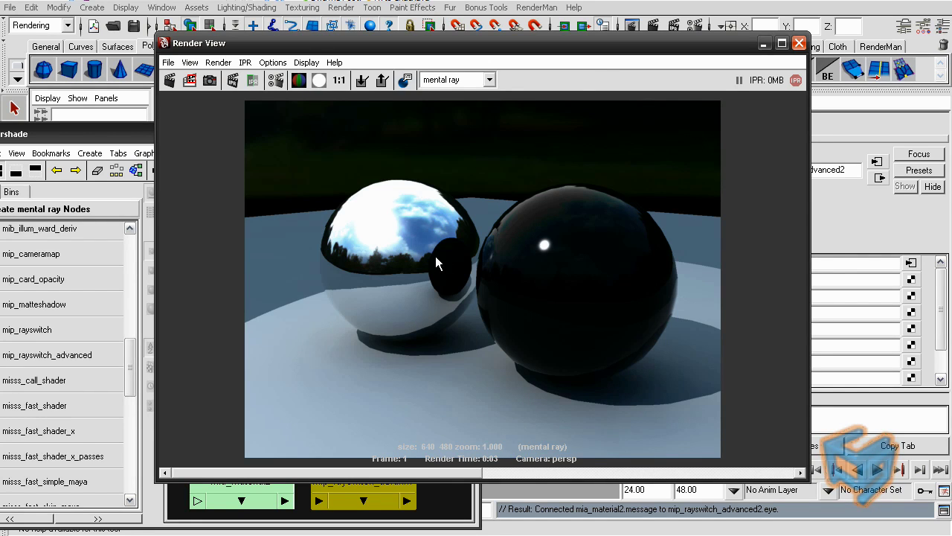
pyautogui.click(763, 44)
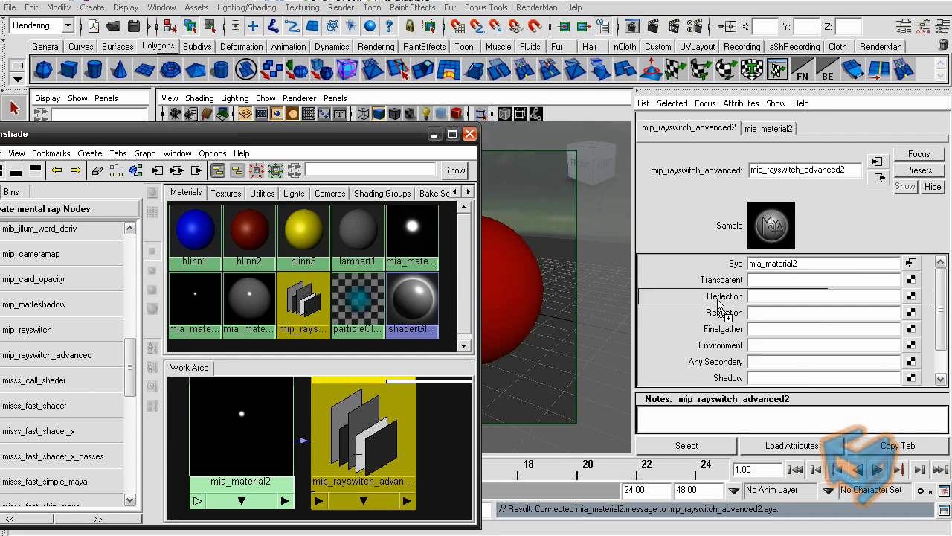
# - Connect mia_material2 to the ray switch's Transparent, Reflection and Refraction attributes as well, and re-render the scene
pyautogui.moveTo(722, 334); pyautogui.dragTo(723, 298, button='middle')
pyautogui.moveTo(241, 431); pyautogui.dragTo(751, 312, button='middle')
pyautogui.moveTo(284, 422); pyautogui.dragTo(762, 280, button='middle')
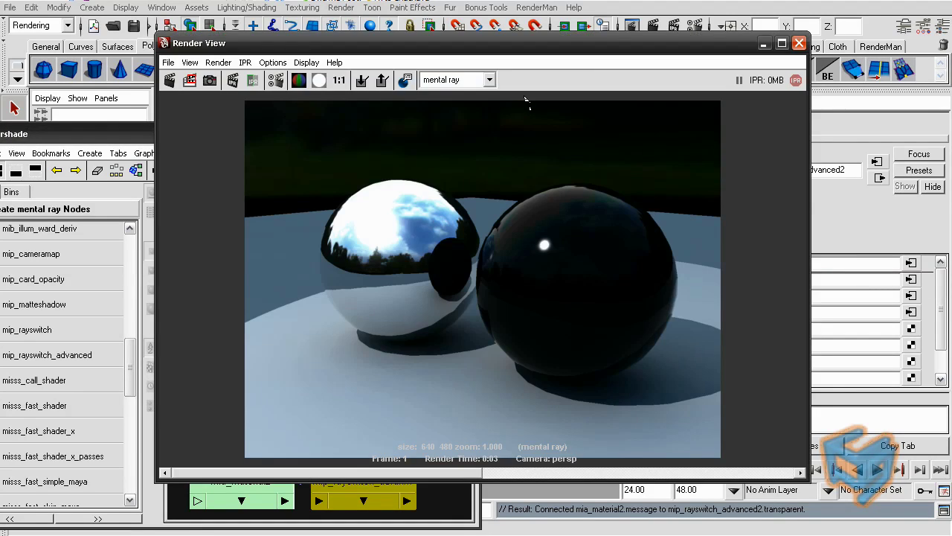
pyautogui.click(170, 80)
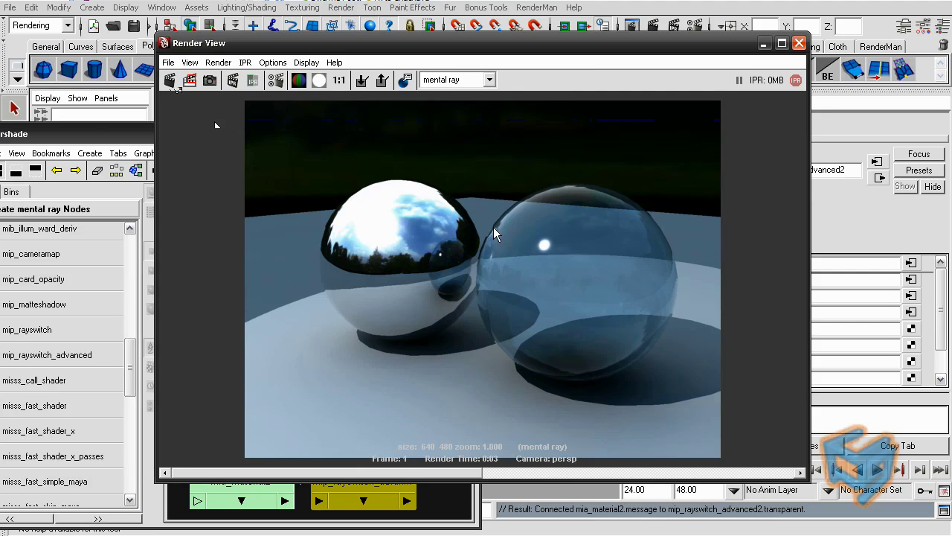
pyautogui.click(763, 43)
# - Break the mia_material2 connections on the ray switch's Transparent, Reflection and Refraction attributes
pyautogui.rightClick(735, 283)
pyautogui.click(718, 306)
pyautogui.rightClick(735, 296)
pyautogui.click(733, 324)
pyautogui.rightClick(735, 312)
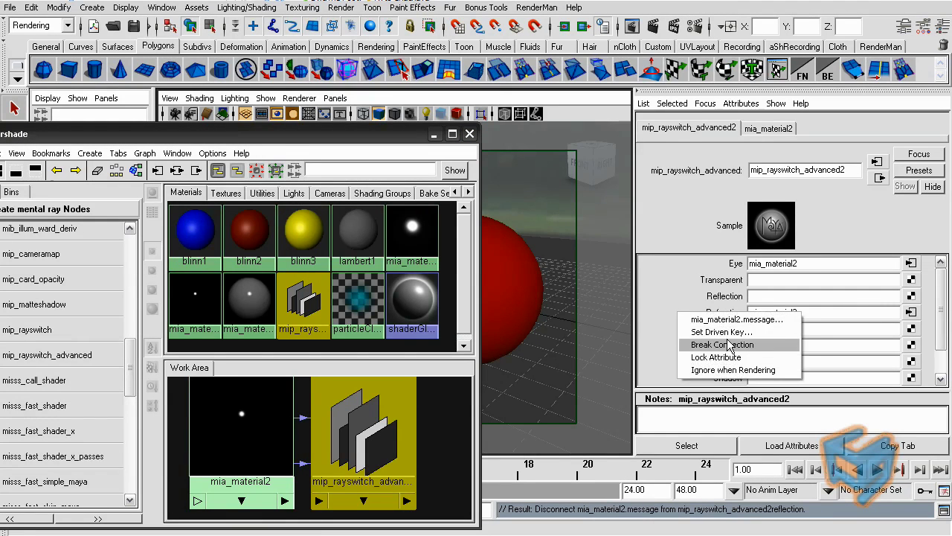
pyautogui.click(736, 343)
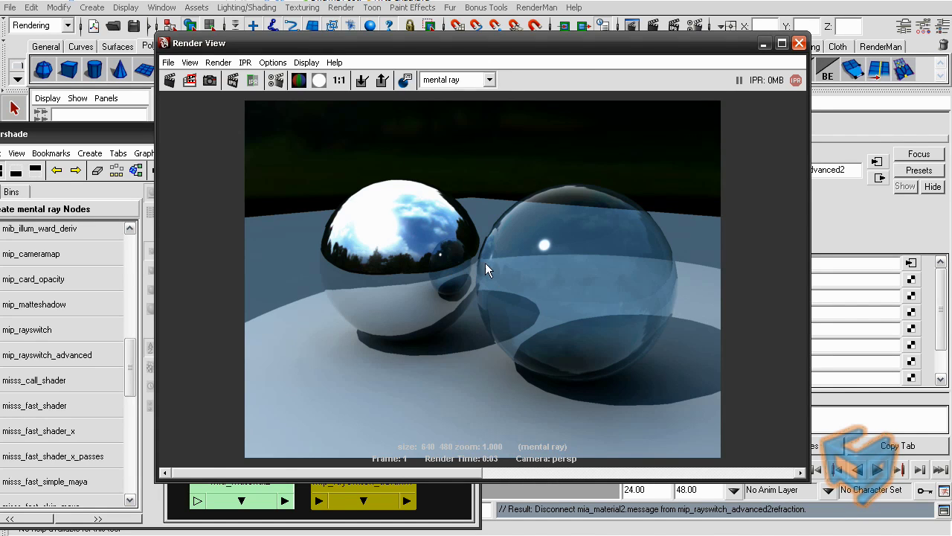
# - Connect the red blinn2 material to the ray switch's Reflection attribute and re-render the scene
pyautogui.click(763, 44)
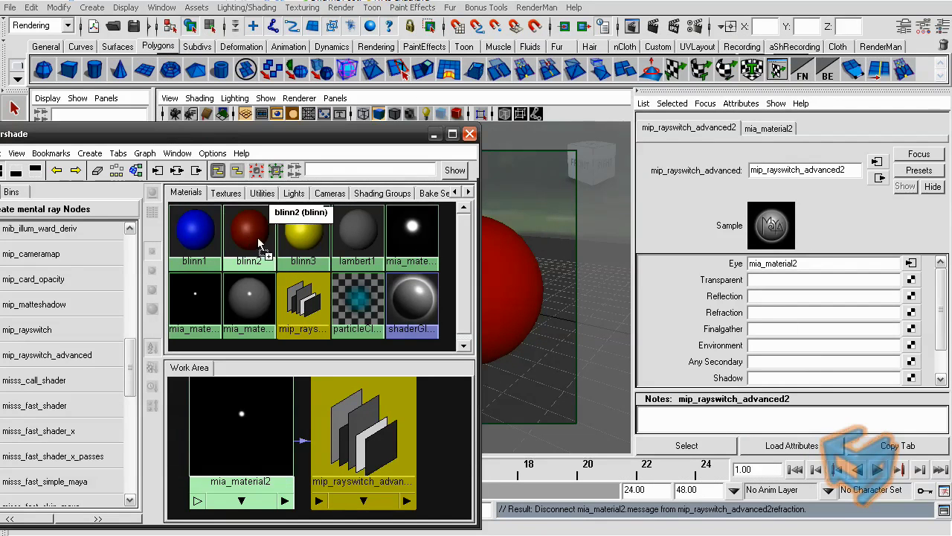
pyautogui.moveTo(678, 311); pyautogui.dragTo(685, 304, button='middle')
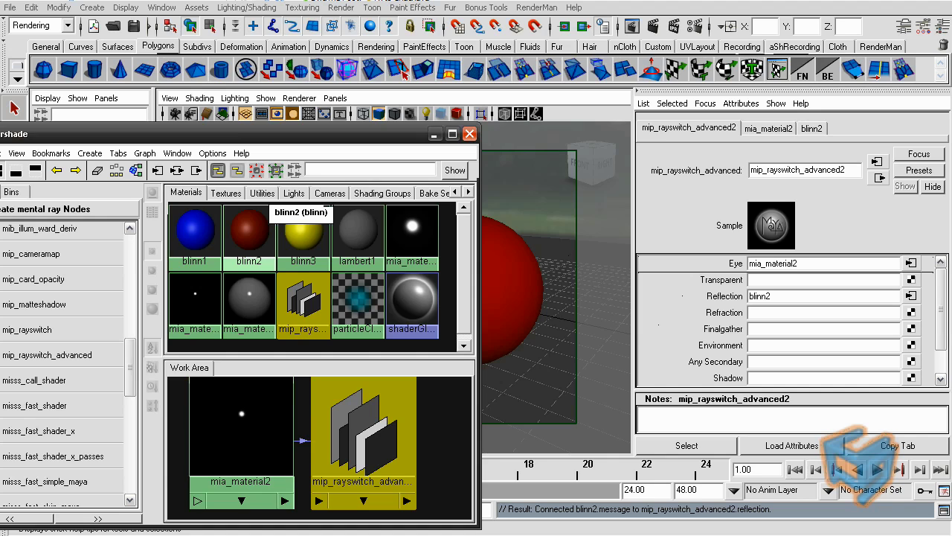
pyautogui.click(190, 526)
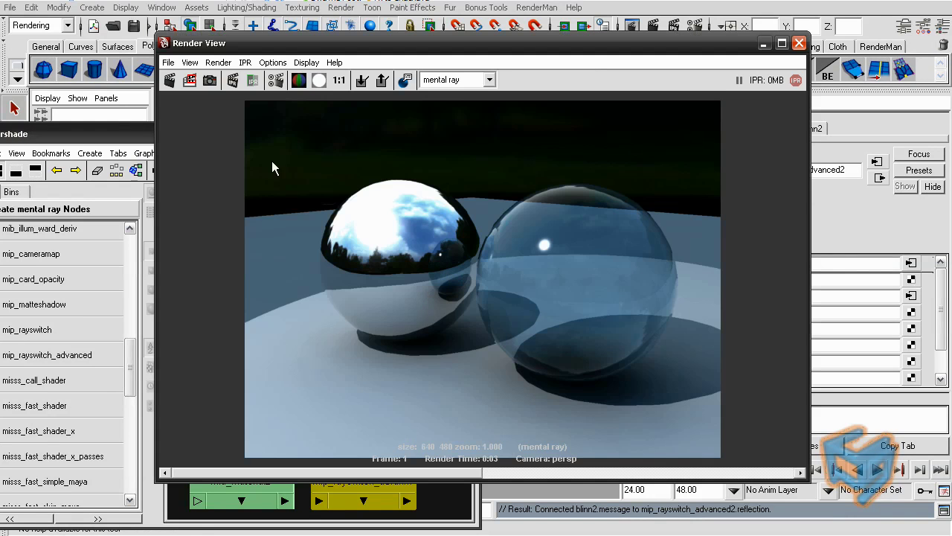
pyautogui.click(170, 81)
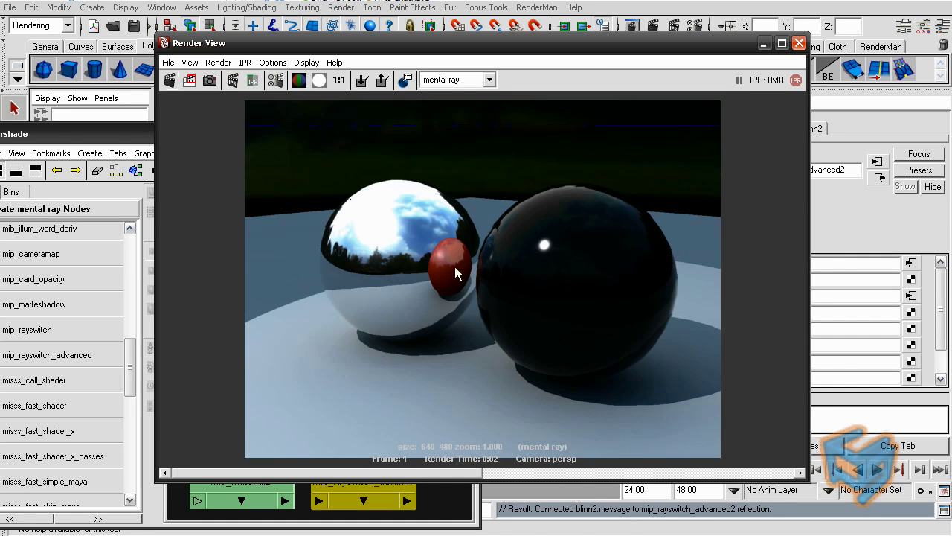
pyautogui.click(763, 43)
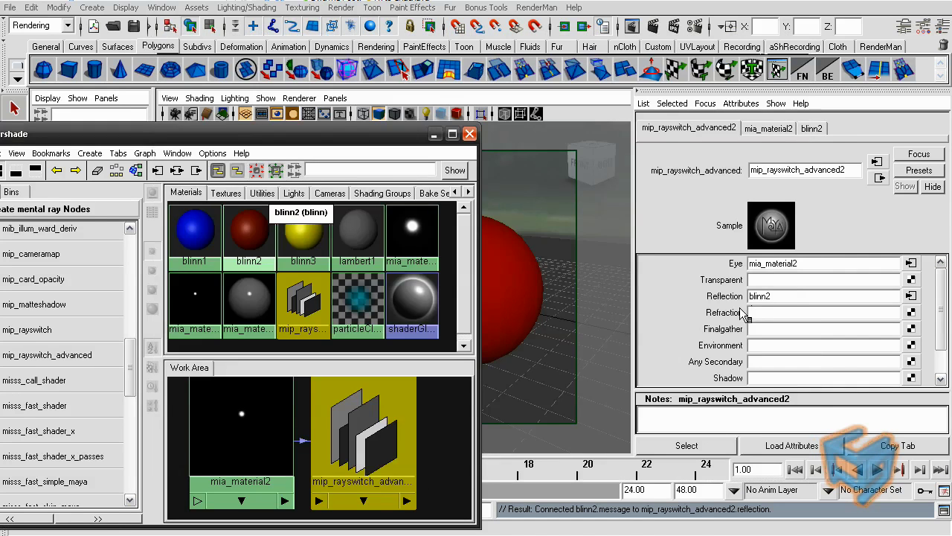
# - Connect mia_material2 to the ray switch's Refraction attribute and re-render the scene
pyautogui.moveTo(200, 302); pyautogui.dragTo(766, 312, button='middle')
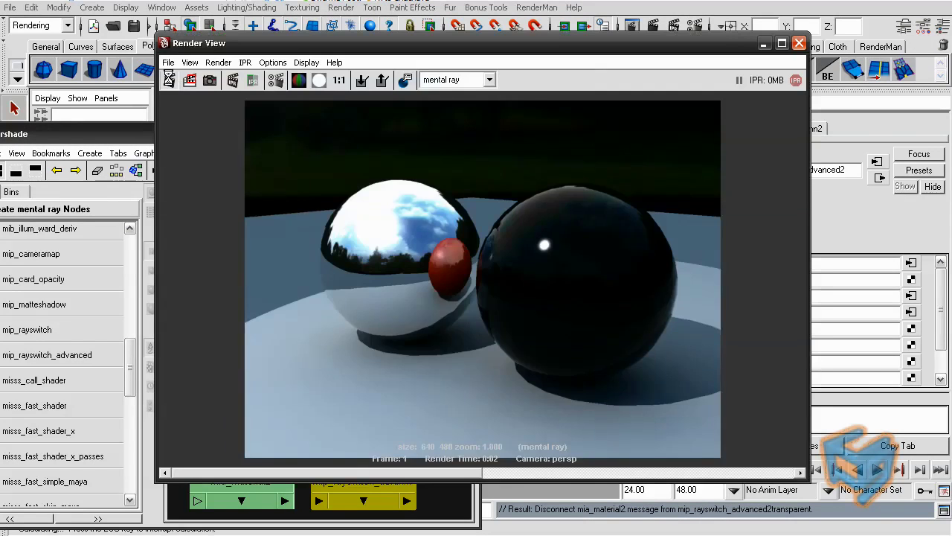
pyautogui.click(169, 80)
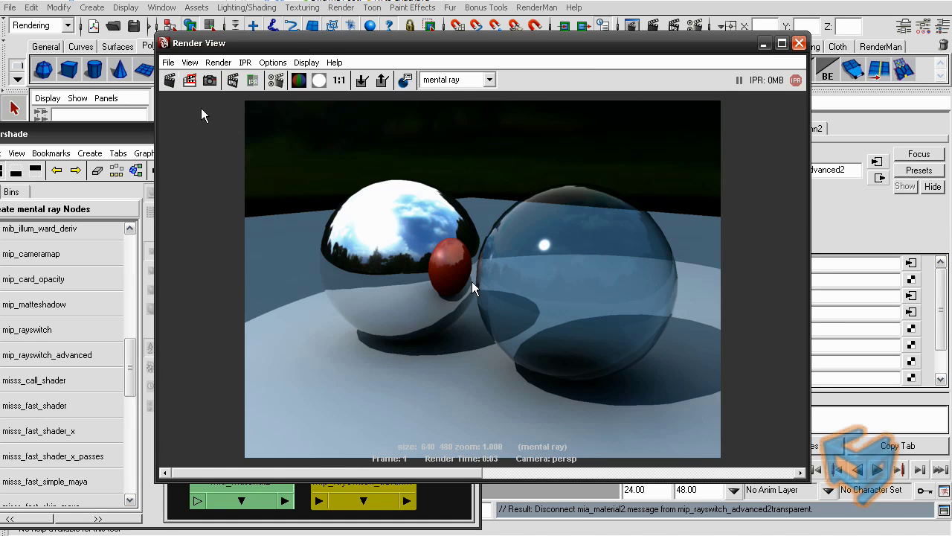
# - Replace blinn2 on the ray switch's Reflection attribute with mia_material2 and re-render the scene
pyautogui.moveTo(711, 42); pyautogui.dragTo(546, 31)
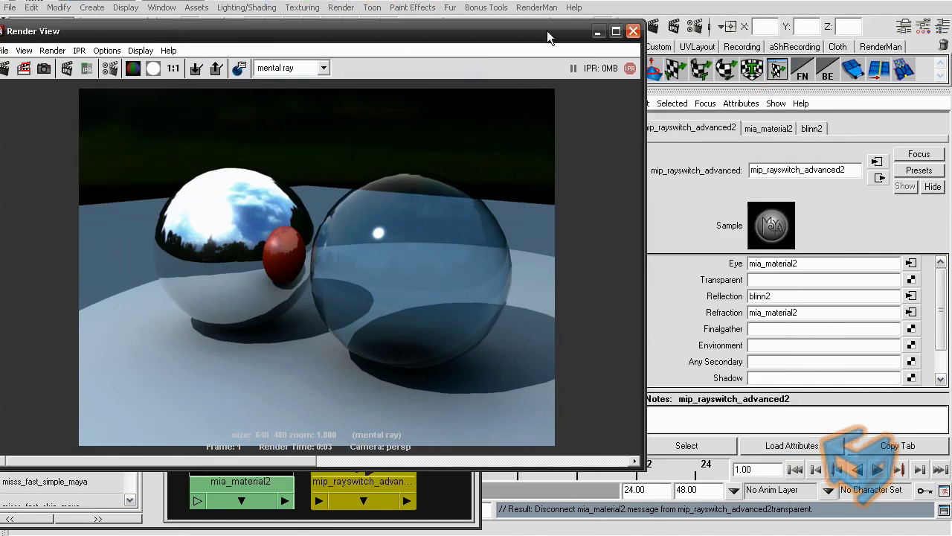
pyautogui.rightClick(740, 301)
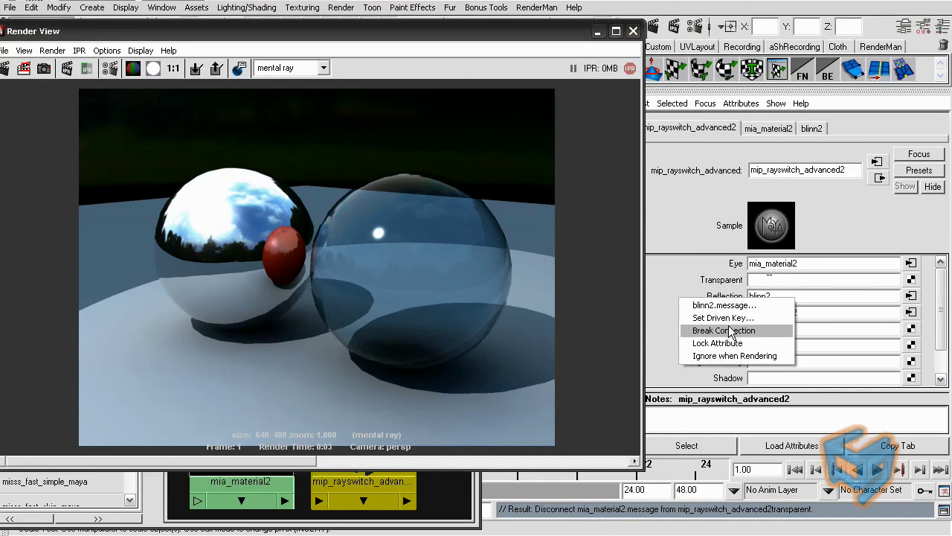
pyautogui.click(714, 332)
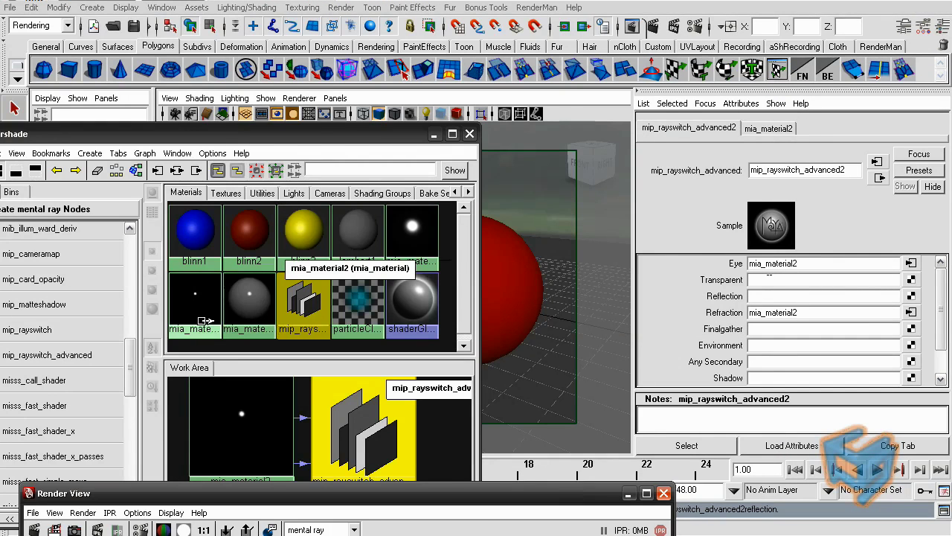
pyautogui.moveTo(201, 305); pyautogui.dragTo(726, 297, button='middle')
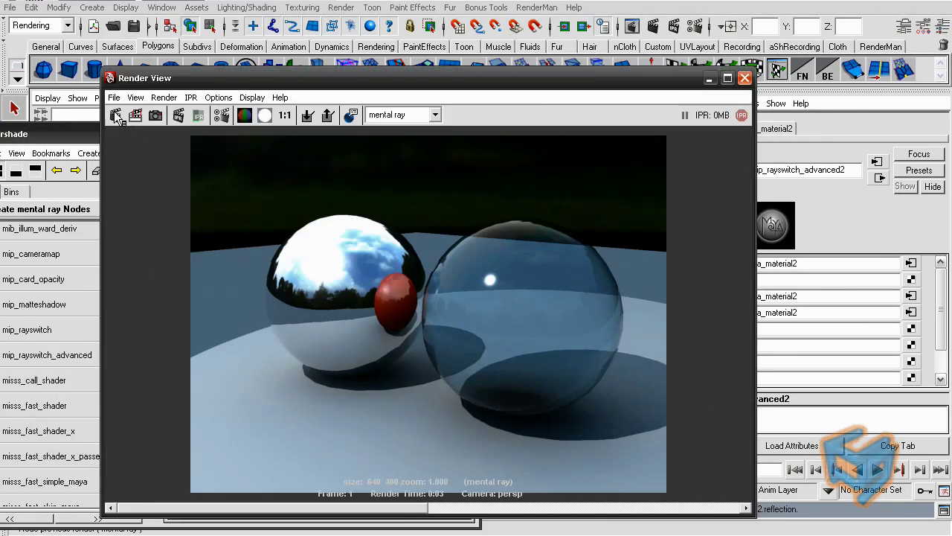
pyautogui.click(117, 115)
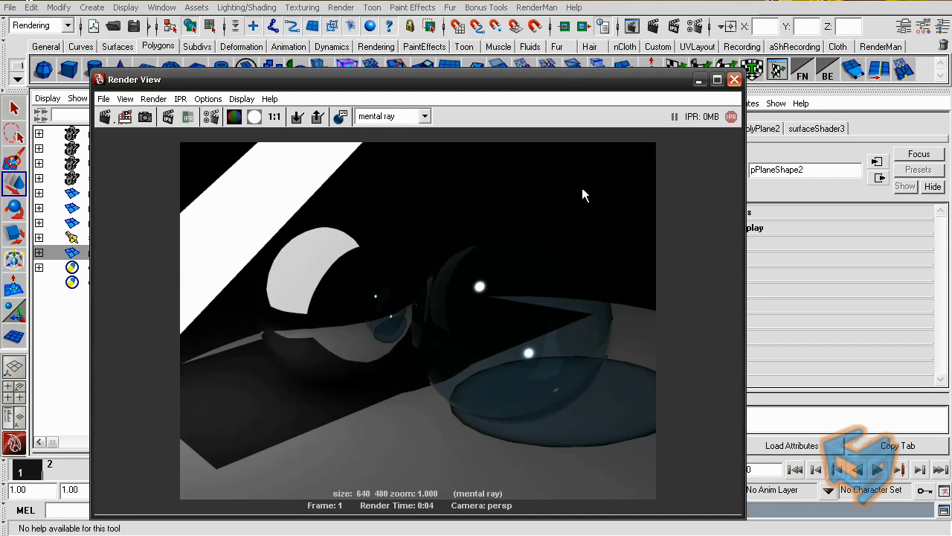
# - Check the Final Gathering settings and the default light option in the render settings
pyautogui.moveTo(512, 83); pyautogui.dragTo(679, 90)
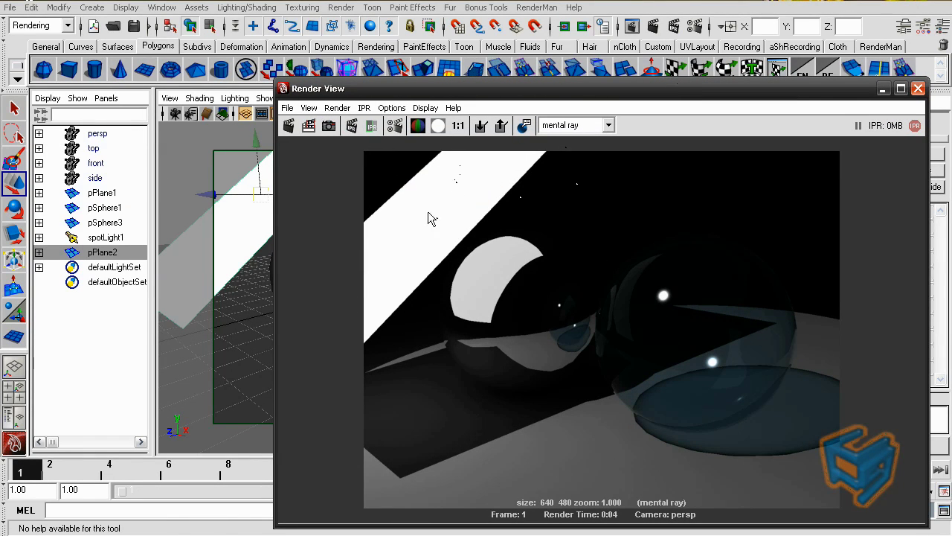
pyautogui.click(696, 26)
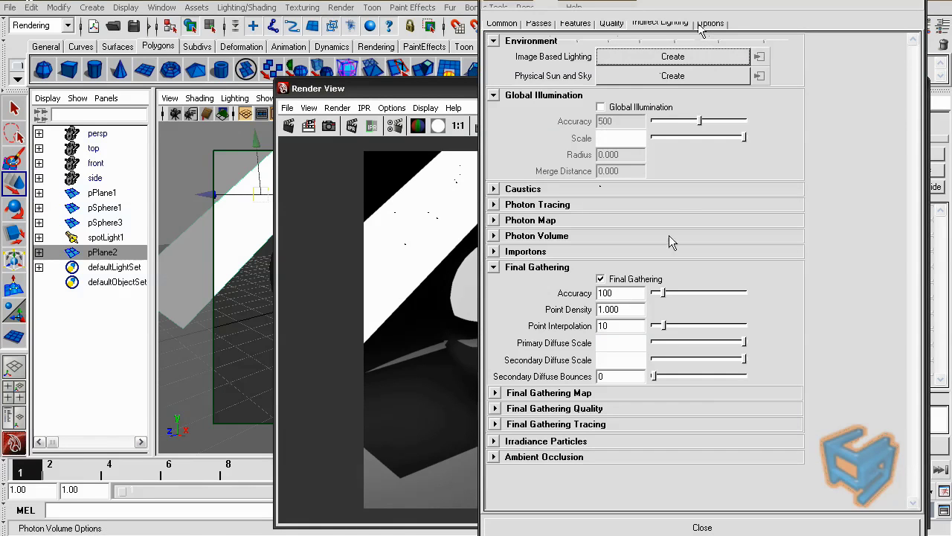
pyautogui.click(501, 23)
pyautogui.moveTo(910, 344); pyautogui.dragTo(904, 492)
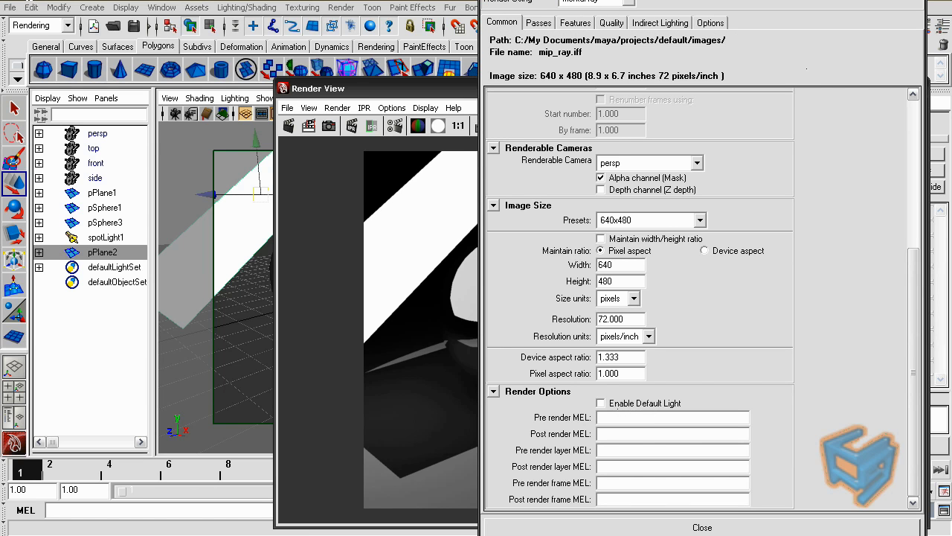
pyautogui.click(702, 527)
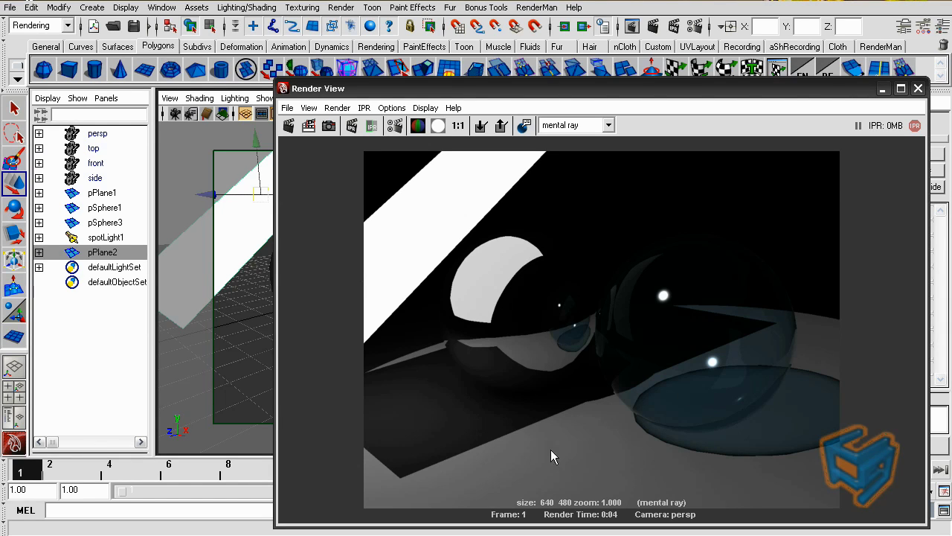
# - Assign the mip_rayswitch_advanced2 shader to the plane pPlane2 from the Hypershade
pyautogui.moveTo(744, 93); pyautogui.dragTo(590, 97)
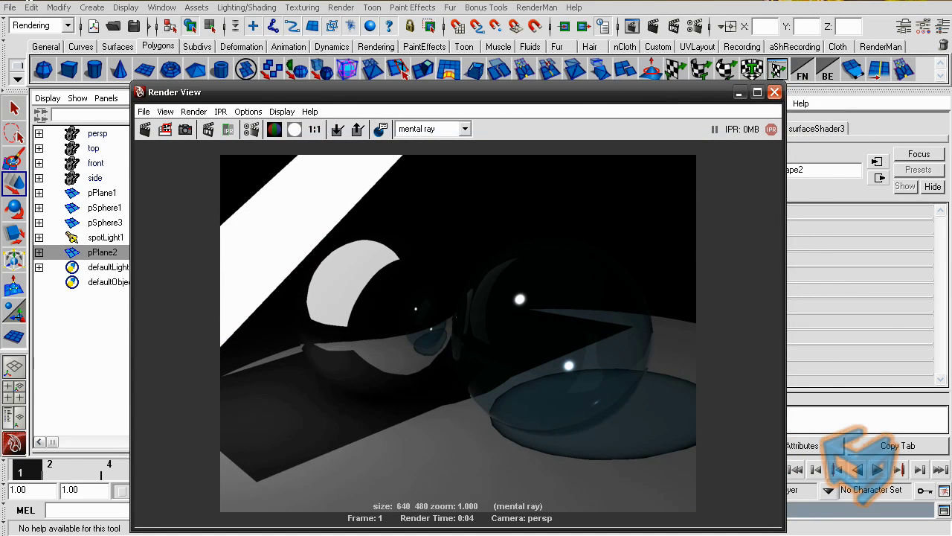
pyautogui.hotkey('alt', 'Tab')
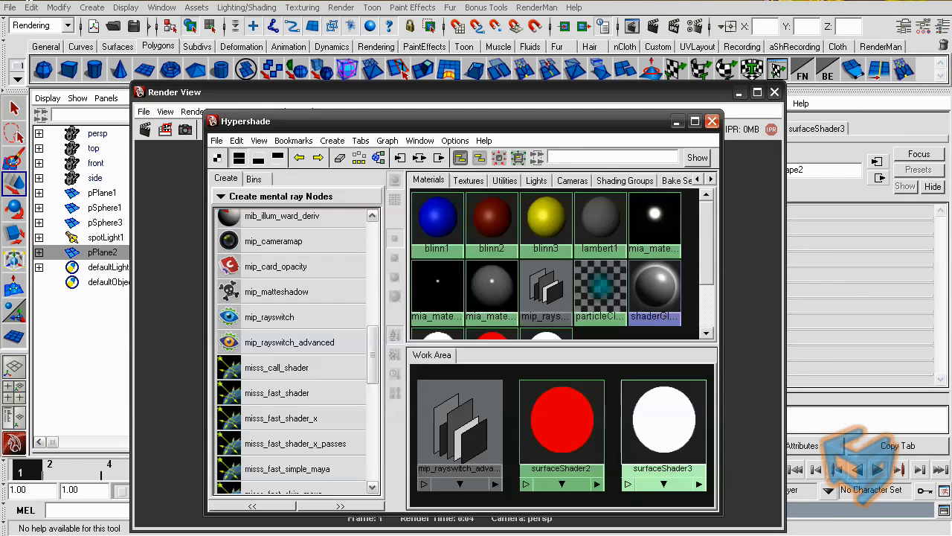
pyautogui.click(739, 93)
pyautogui.moveTo(553, 120); pyautogui.dragTo(599, 186)
pyautogui.moveTo(476, 450); pyautogui.dragTo(228, 249, button='middle')
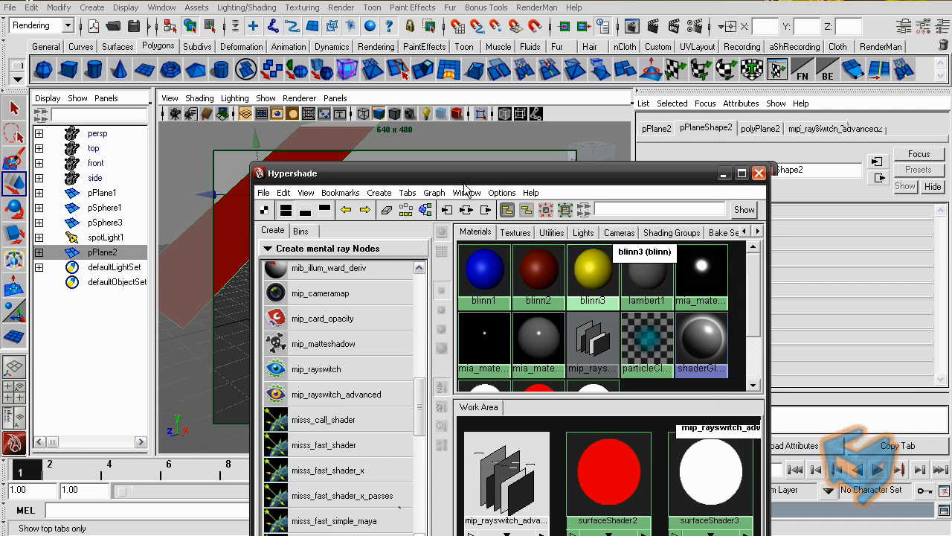
# - Show the attributes of mip_rayswitch_advanced2 and render the scene with its inputs left empty
pyautogui.click(401, 212)
pyautogui.click(523, 463)
pyautogui.moveTo(647, 173); pyautogui.dragTo(545, 106)
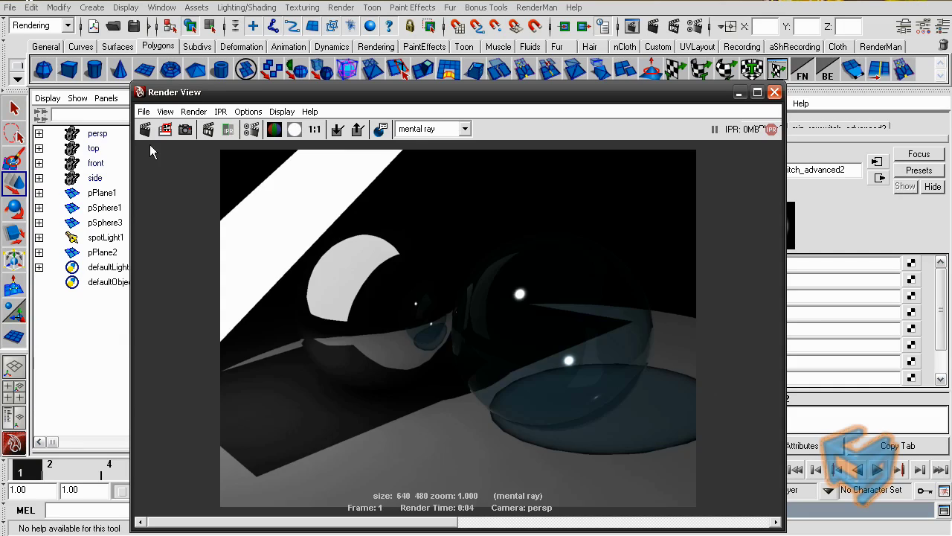
pyautogui.click(146, 132)
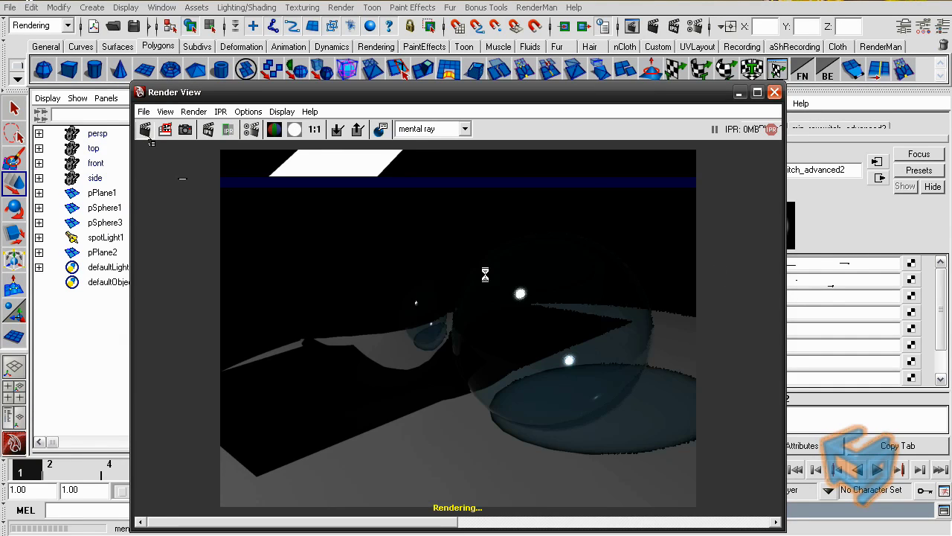
# - Connect white surfaceShader3 to the ray switch's Eye attribute and red surfaceShader2 to Finalgather, and re-render the scene
pyautogui.click(739, 93)
pyautogui.moveTo(590, 408); pyautogui.dragTo(695, 266, button='middle')
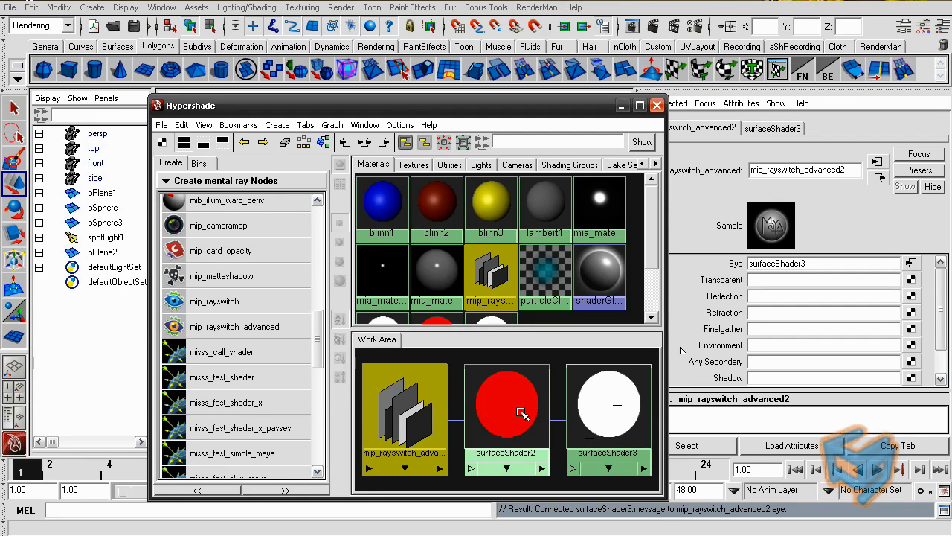
pyautogui.moveTo(514, 409); pyautogui.dragTo(729, 329, button='middle')
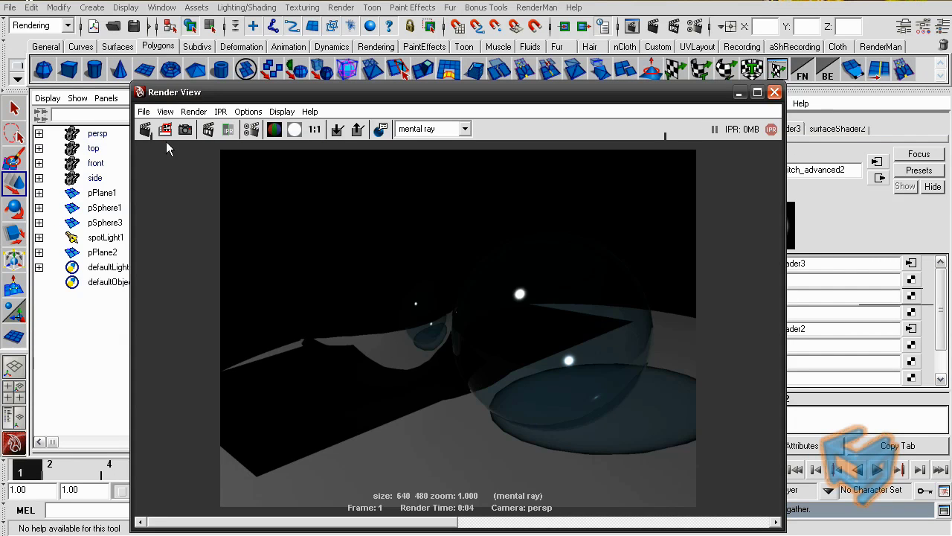
pyautogui.click(145, 130)
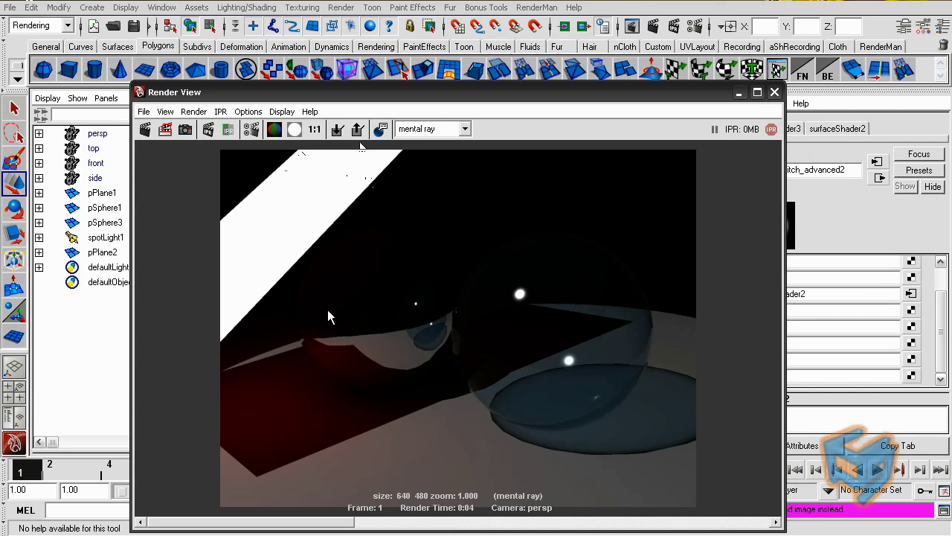
# - Connect the red surfaceShader2 to the ray switch's Reflection attribute as well and re-render the scene
pyautogui.click(774, 91)
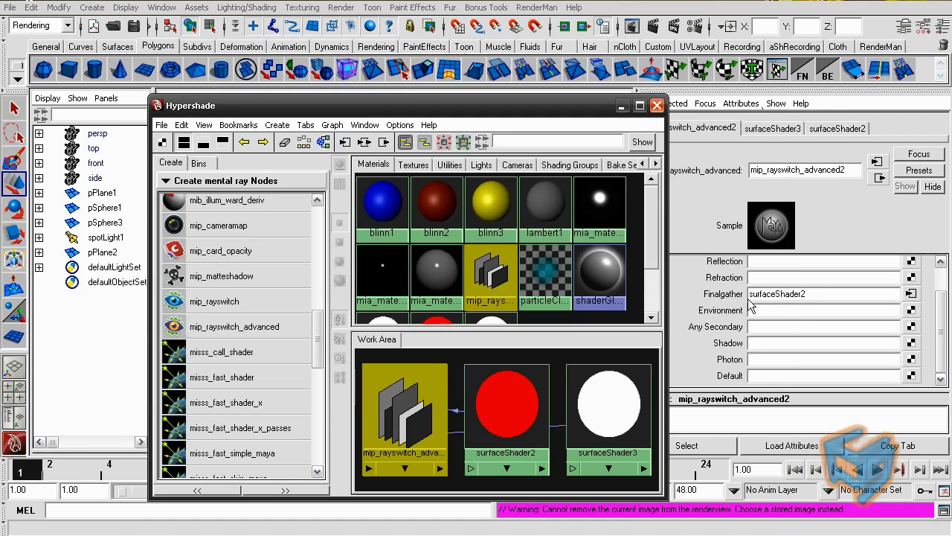
pyautogui.moveTo(519, 399); pyautogui.dragTo(710, 266, button='middle')
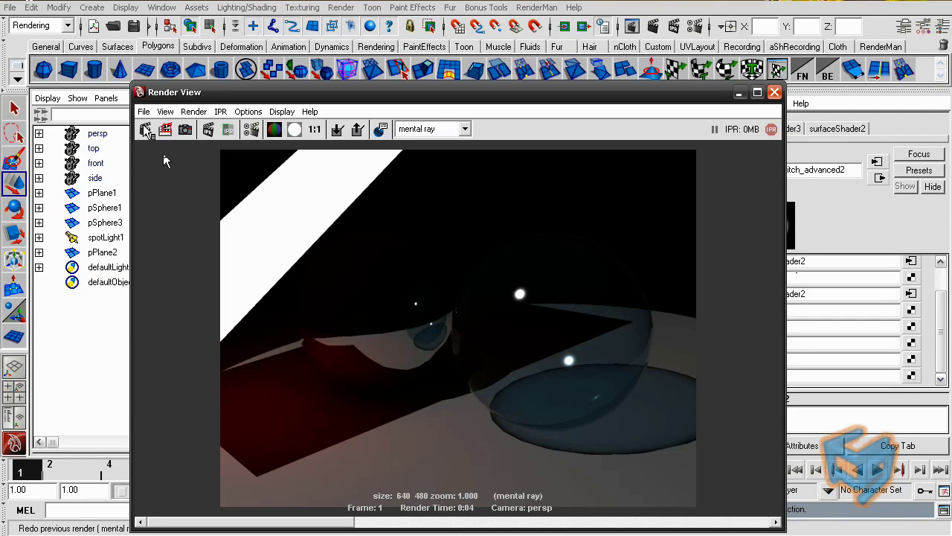
pyautogui.click(143, 129)
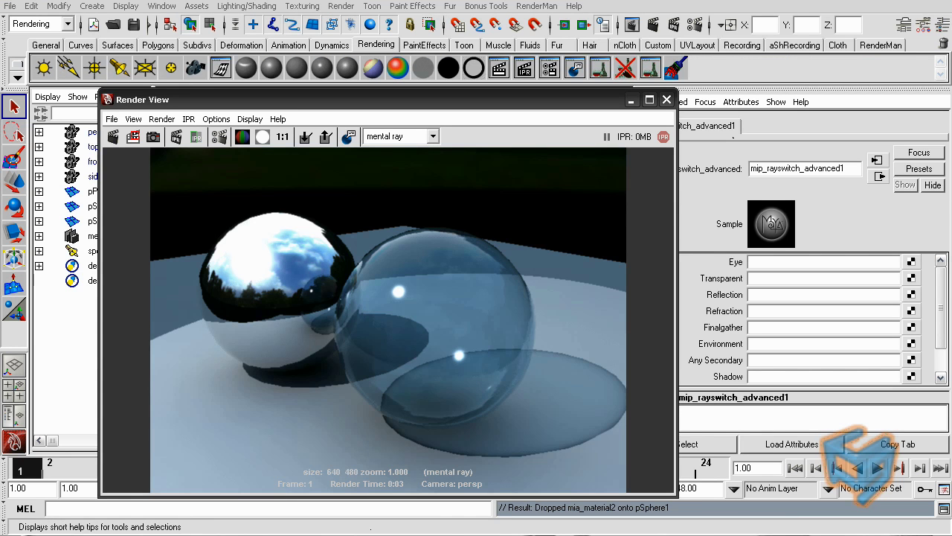
# - Assign the mip_rayswitch_advanced1 shader to the glass sphere pSphere1
pyautogui.hotkey('alt', 'Tab')
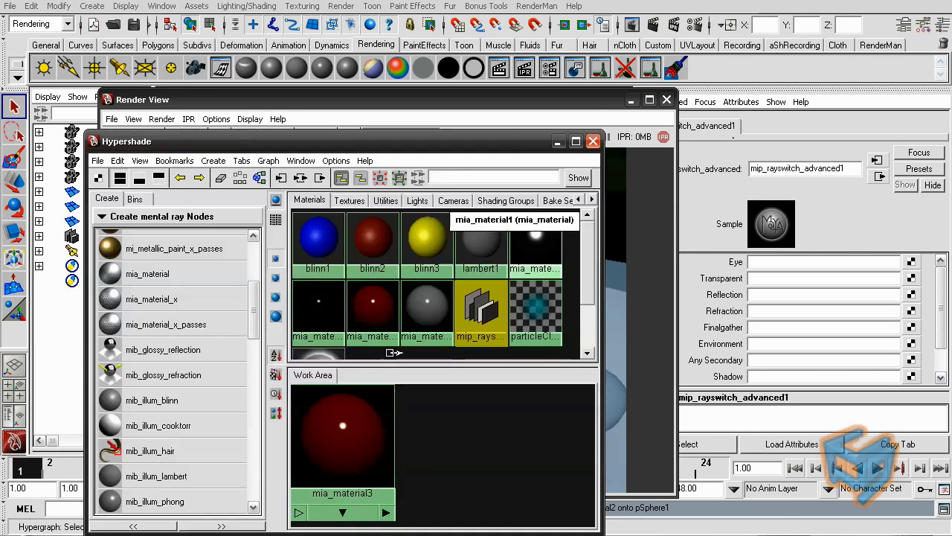
pyautogui.click(631, 99)
pyautogui.moveTo(447, 142); pyautogui.dragTo(361, 421)
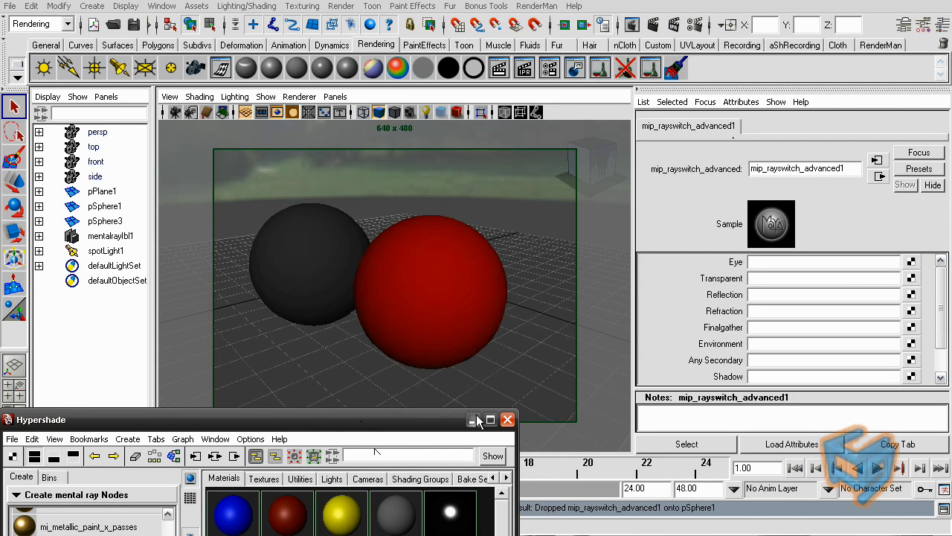
# - Connect mia_material2 to the Eye attribute and the red mia_material3 to the Refraction attribute of mip_rayswitch_advanced1
pyautogui.moveTo(401, 426); pyautogui.dragTo(327, 221)
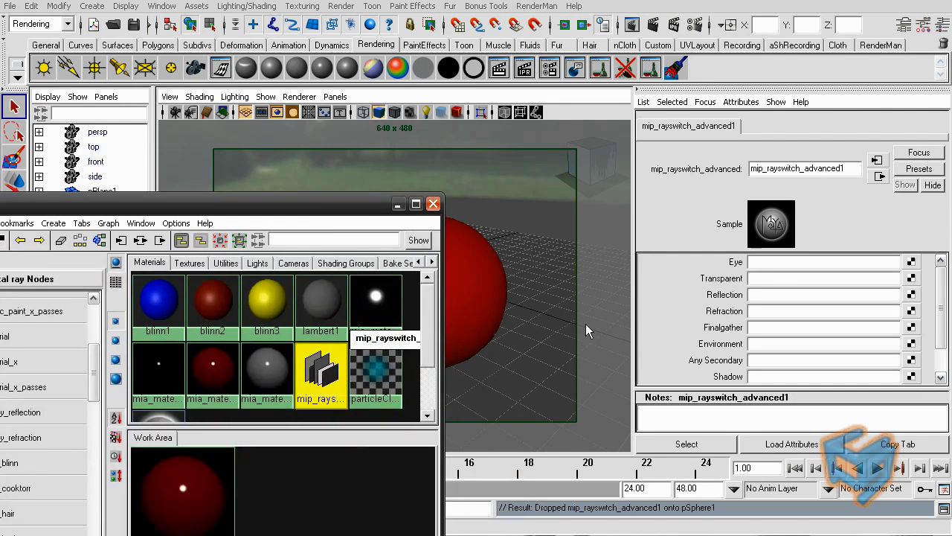
pyautogui.moveTo(157, 366); pyautogui.dragTo(744, 265, button='middle')
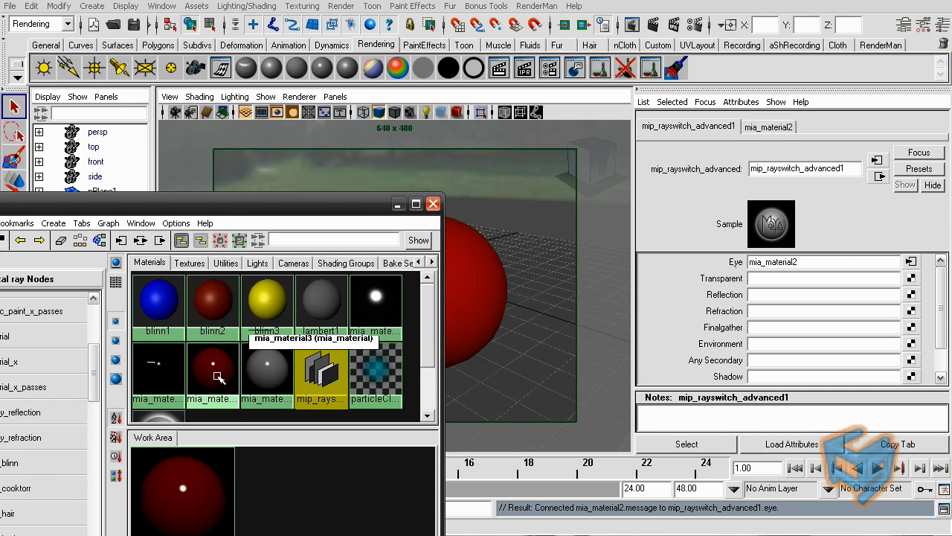
pyautogui.moveTo(212, 383); pyautogui.dragTo(704, 315, button='middle')
# - Show the refraction settings of mia_material3, keep the current rendered image for comparison and re-render the scene
pyautogui.click(196, 500)
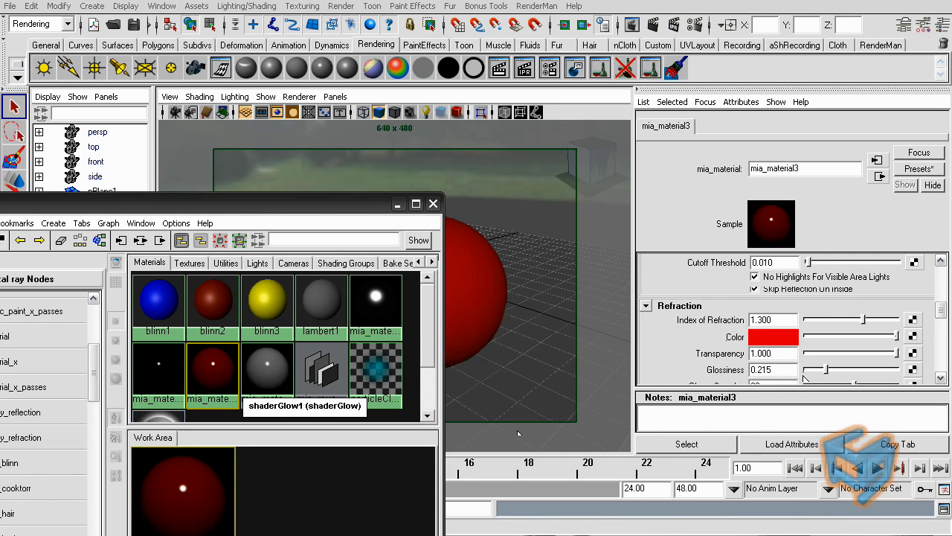
pyautogui.click(248, 528)
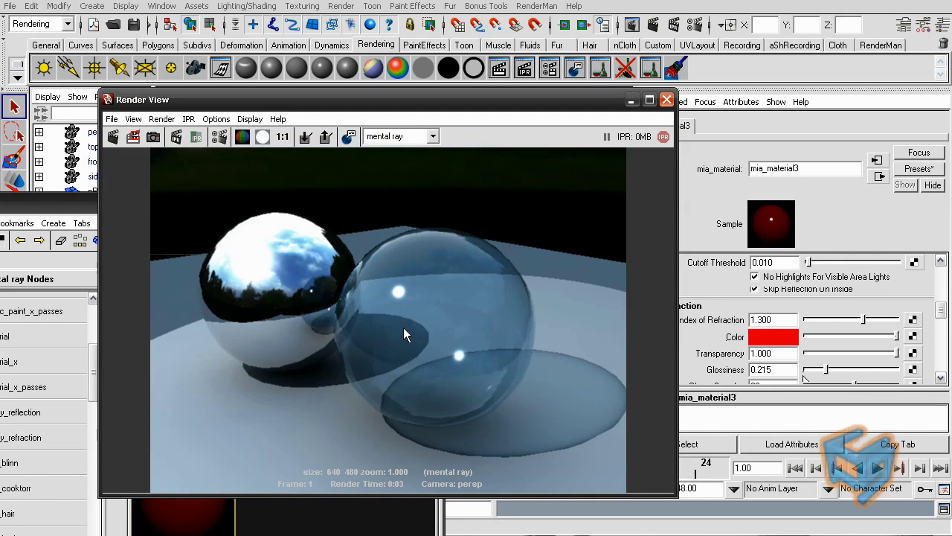
pyautogui.click(301, 137)
pyautogui.click(113, 138)
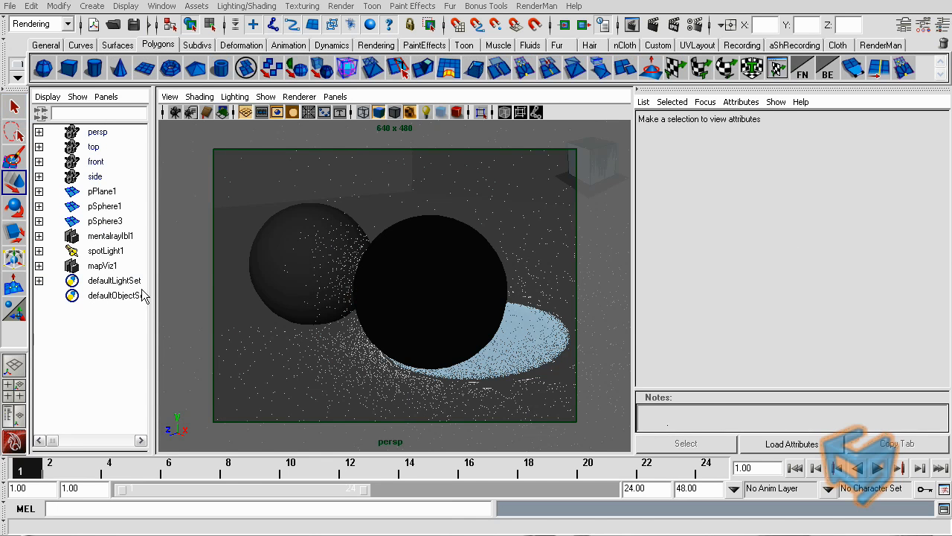
# - Review the spotlight's caustic photon attributes and the Caustics and Photon Map options in the render settings
pyautogui.click(125, 257)
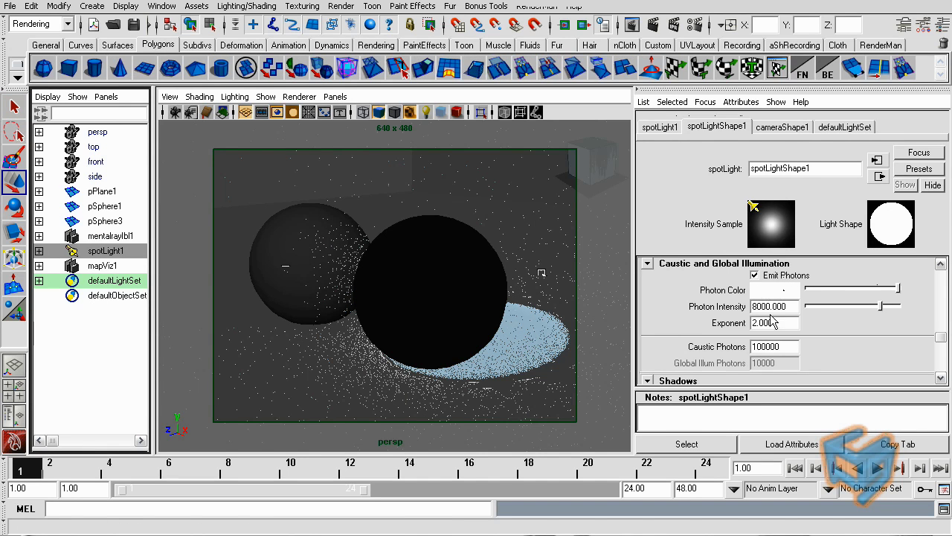
pyautogui.click(694, 25)
pyautogui.moveTo(639, 85); pyautogui.dragTo(490, 38)
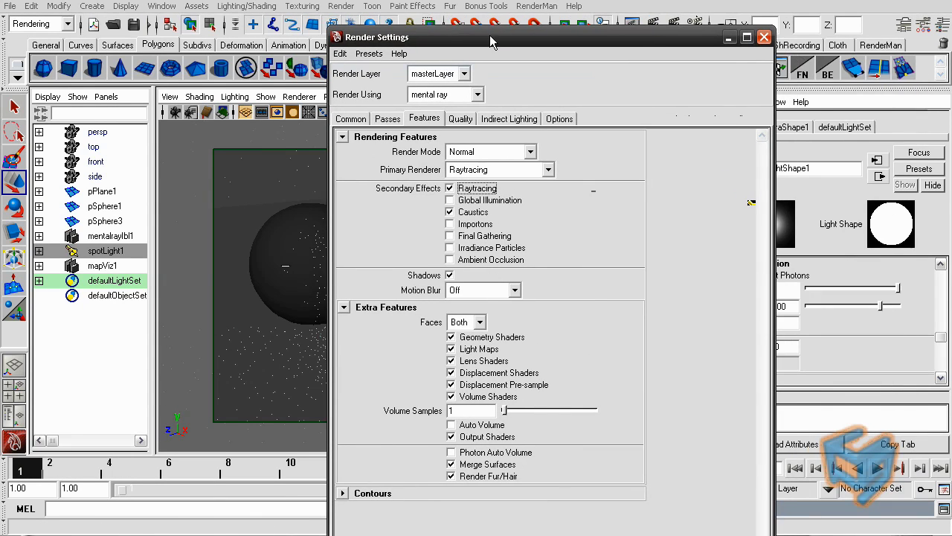
pyautogui.click(508, 120)
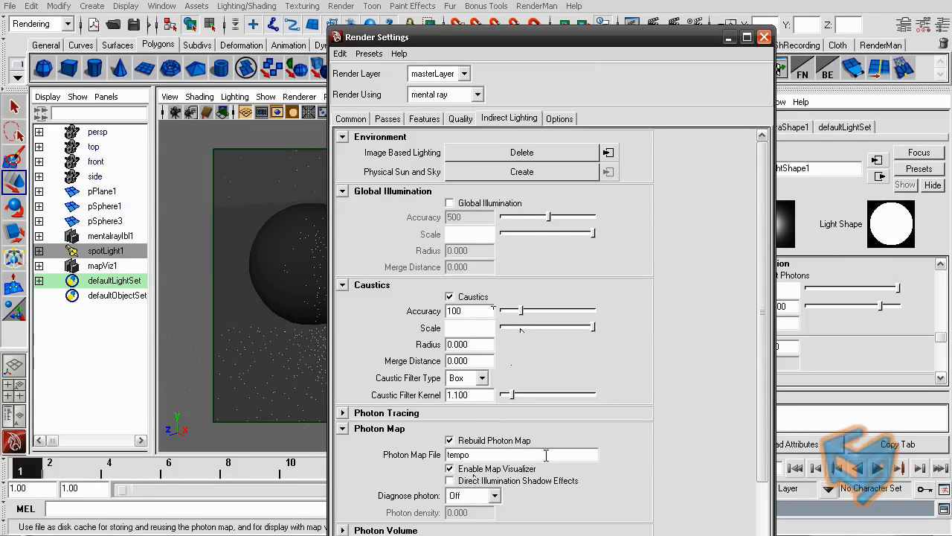
pyautogui.click(764, 36)
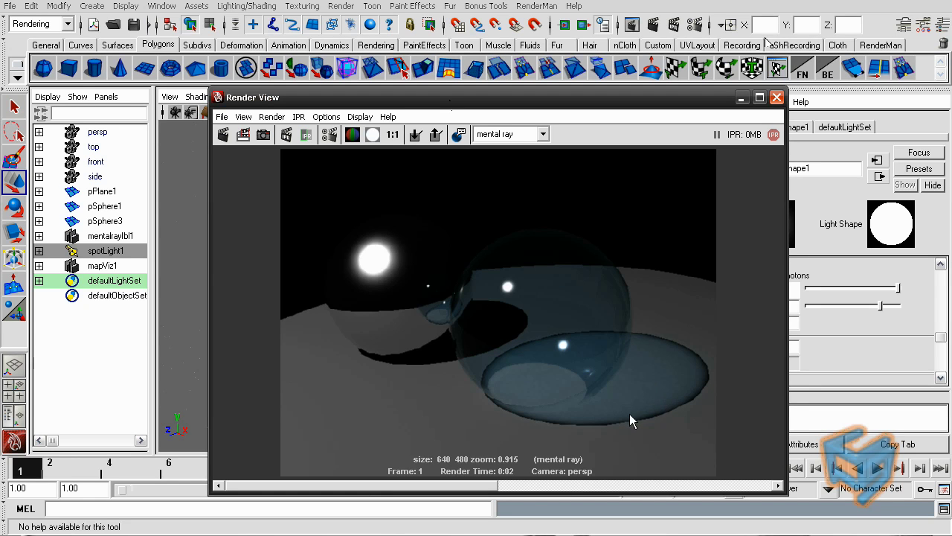
# - Examine the caustic photon map in the perspective viewport and compare it with a render of the scene
pyautogui.click(742, 98)
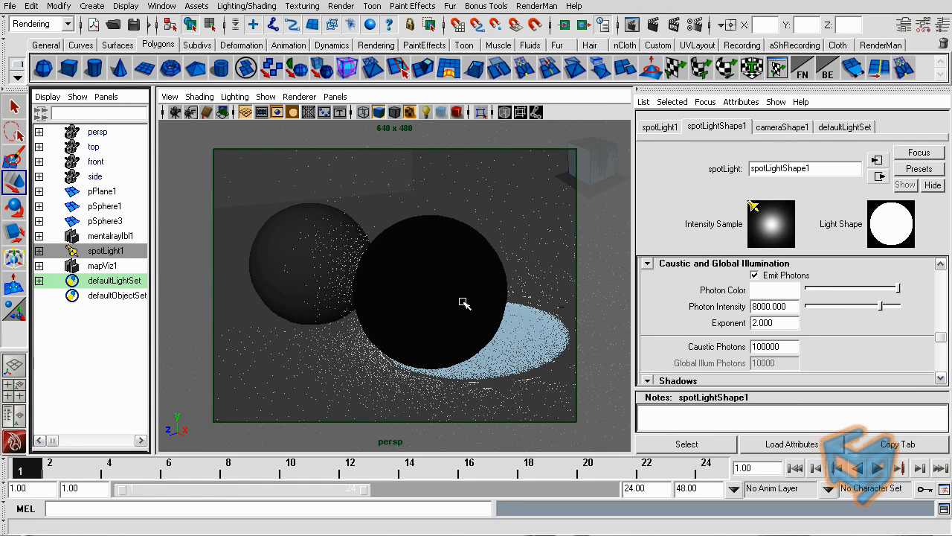
pyautogui.click(161, 6)
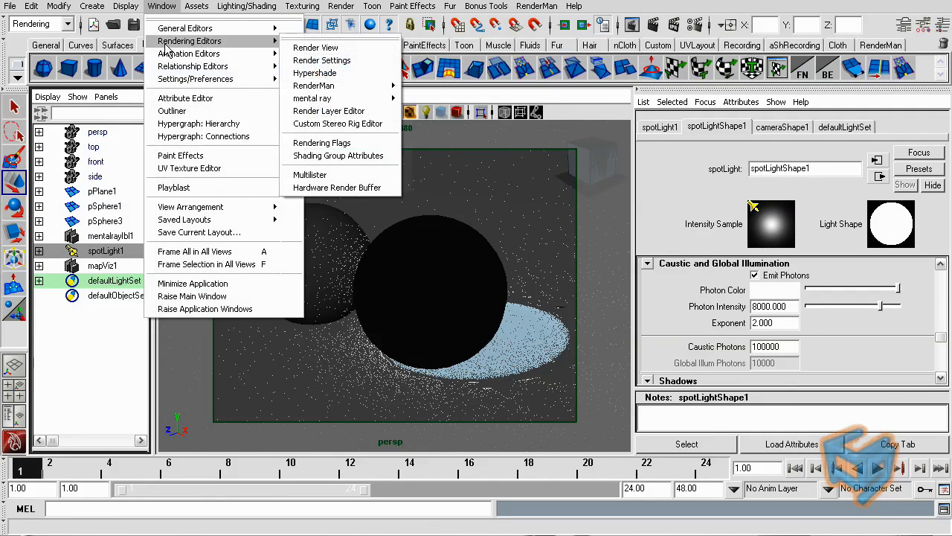
pyautogui.click(209, 308)
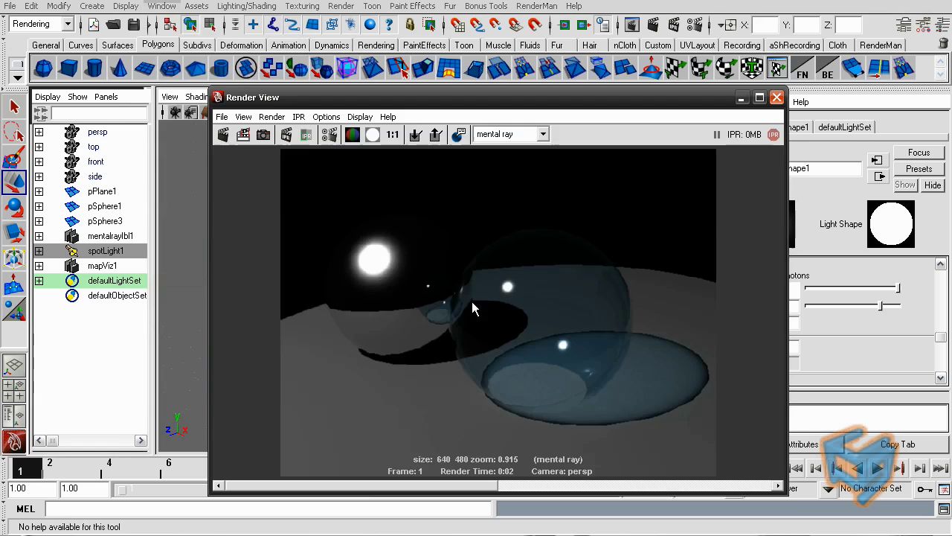
pyautogui.click(221, 134)
pyautogui.click(741, 97)
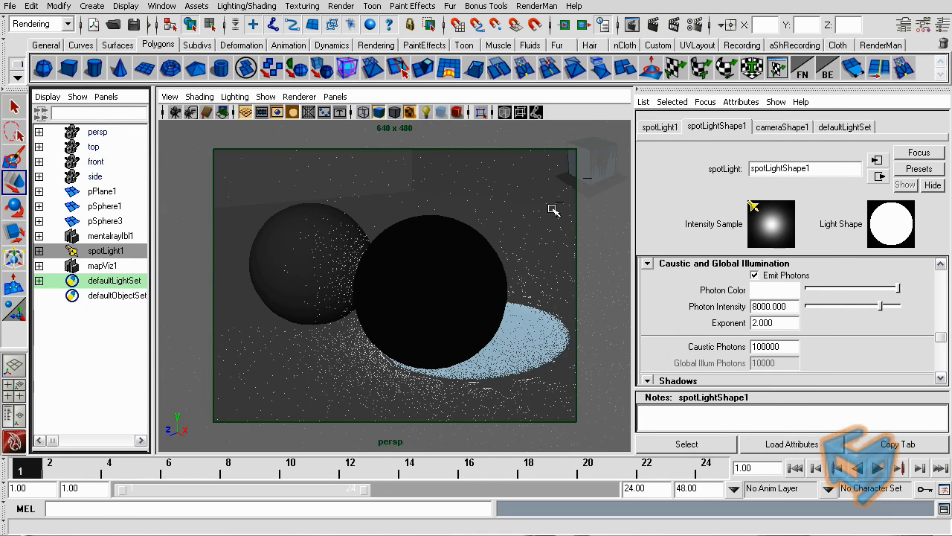
# - Create a new mip_rayswitch_advanced shader in the Hypershade, assign it to the glass sphere pSphere1 and render the scene
pyautogui.click(162, 6)
pyautogui.moveTo(190, 41)
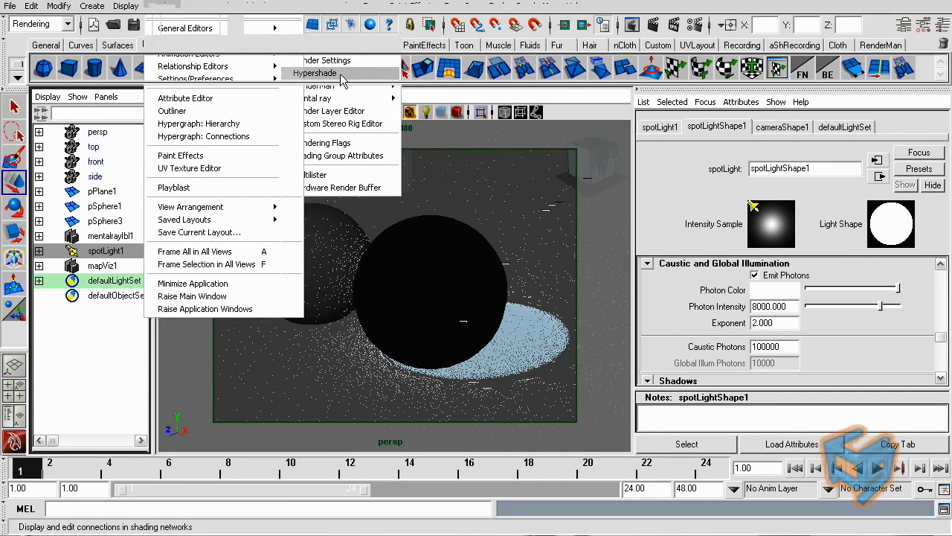
pyautogui.click(343, 81)
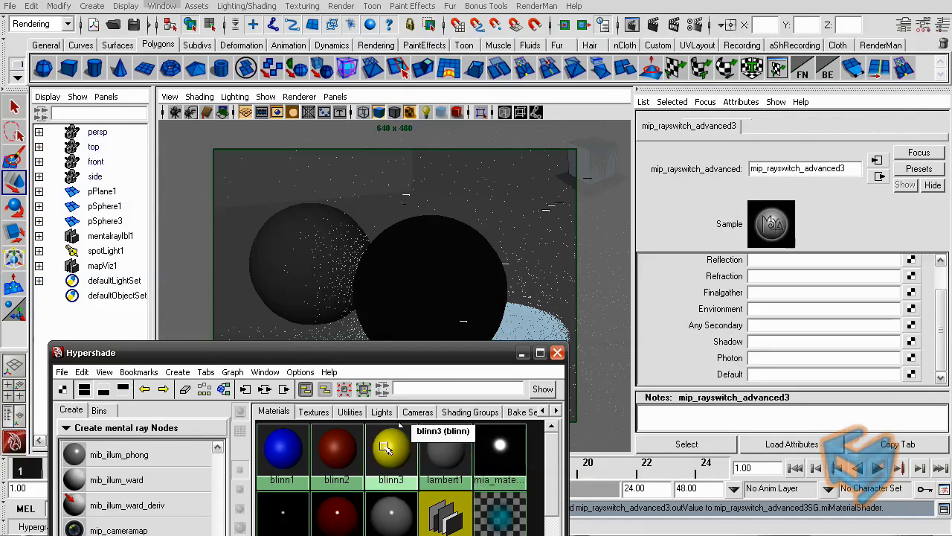
pyautogui.moveTo(387, 446); pyautogui.dragTo(472, 273, button='middle')
pyautogui.moveTo(440, 347); pyautogui.dragTo(448, 535)
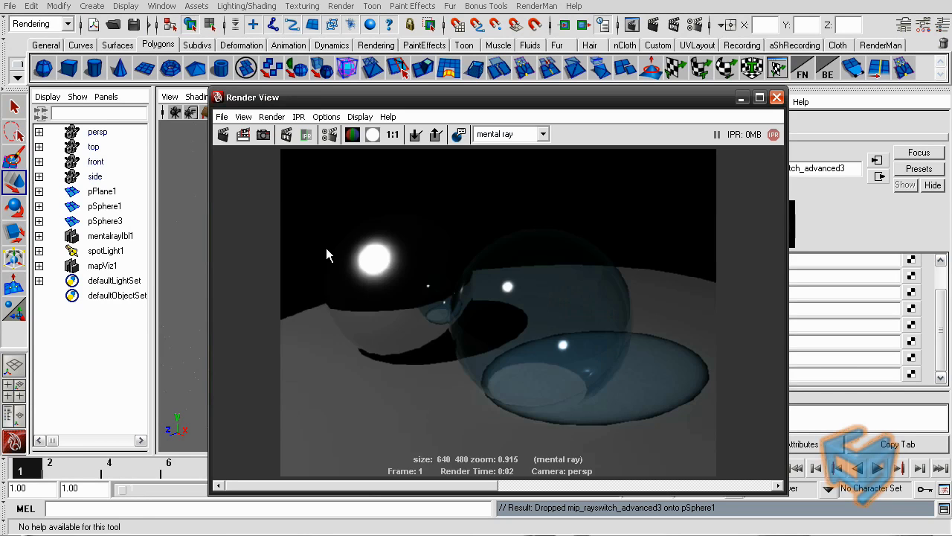
pyautogui.click(222, 135)
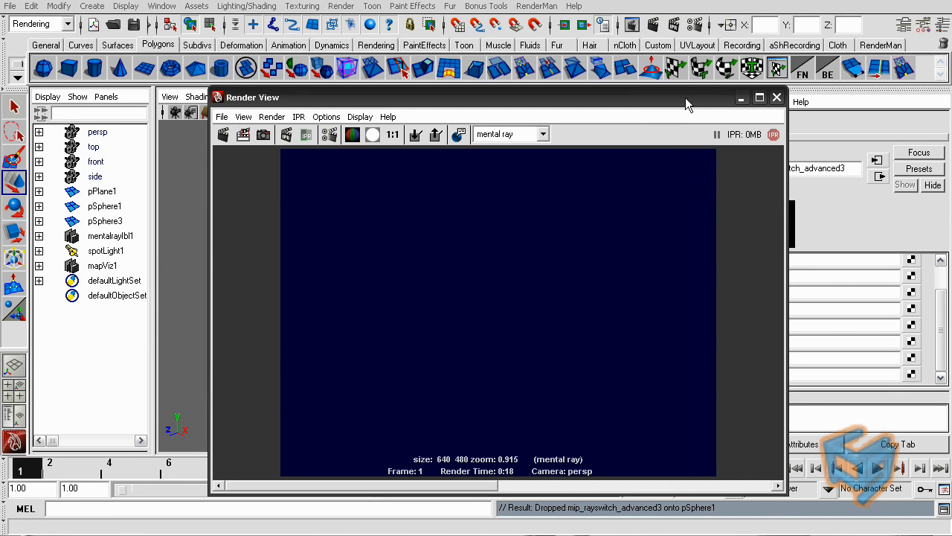
pyautogui.click(741, 97)
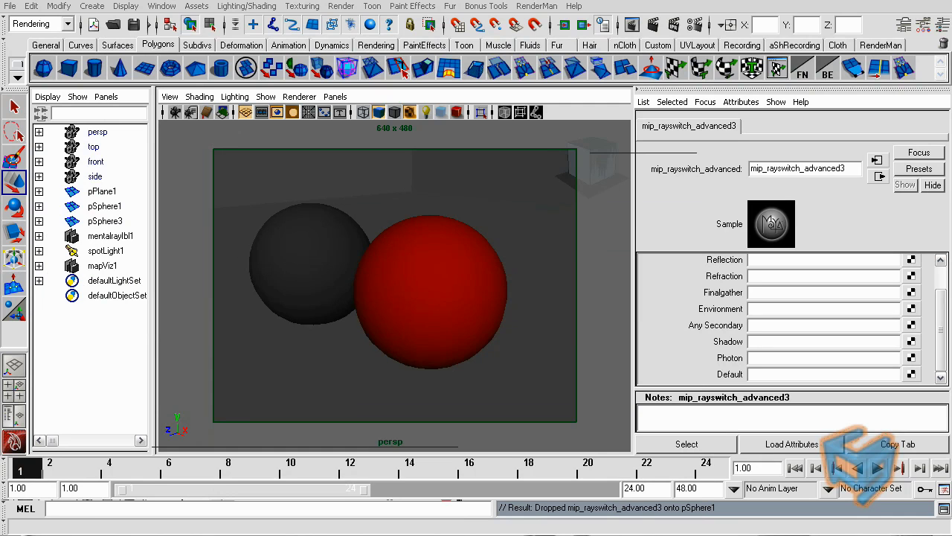
# - Connect mip_rayswitch_advanced3 to the Photon Shader slot of its shading group and test-render the scene
pyautogui.moveTo(506, 534); pyautogui.dragTo(476, 354)
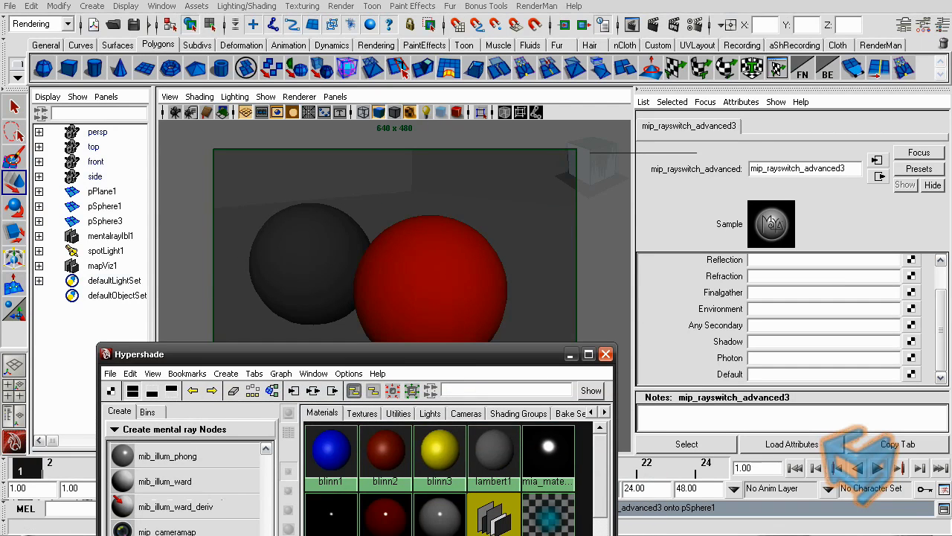
pyautogui.click(877, 178)
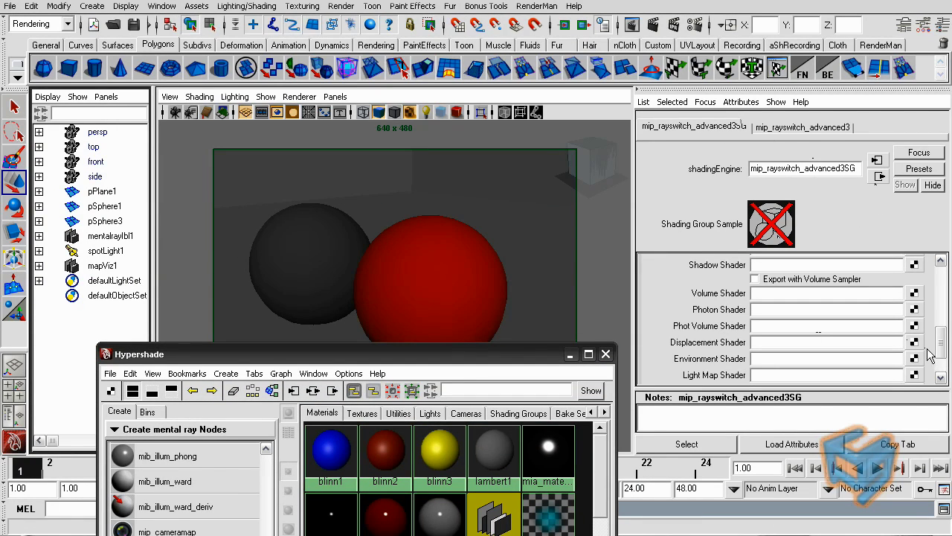
pyautogui.scroll(-1, 804, 364)
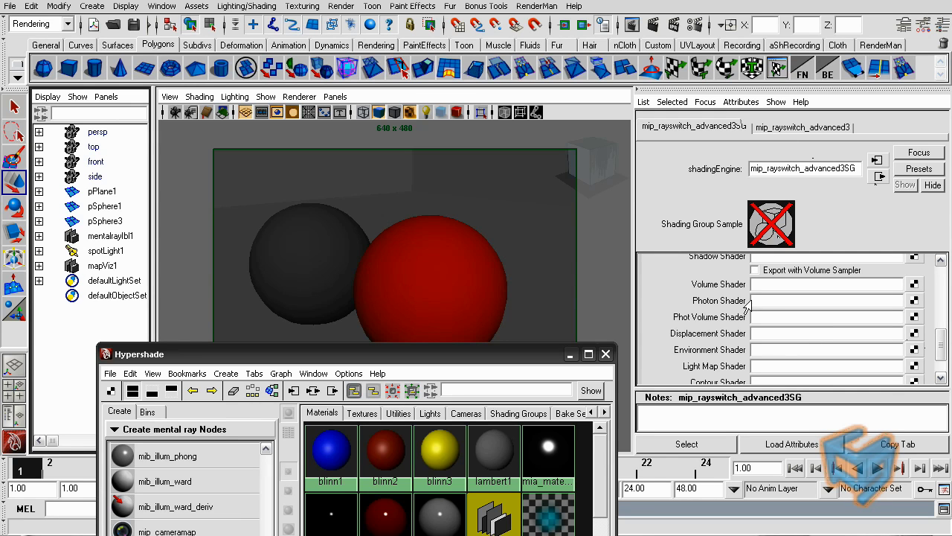
pyautogui.moveTo(494, 513); pyautogui.dragTo(726, 304, button='middle')
pyautogui.scroll(3, 941, 338)
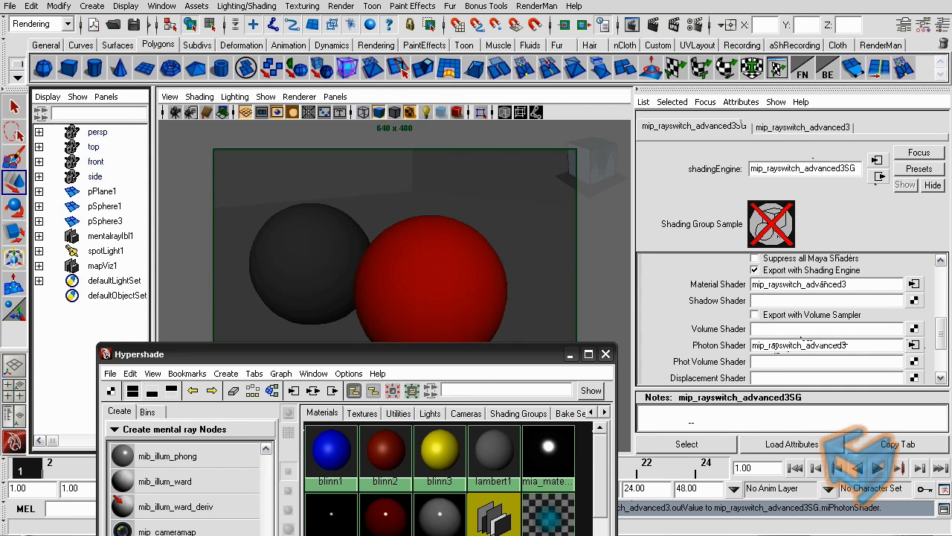
pyautogui.click(631, 24)
pyautogui.click(170, 185)
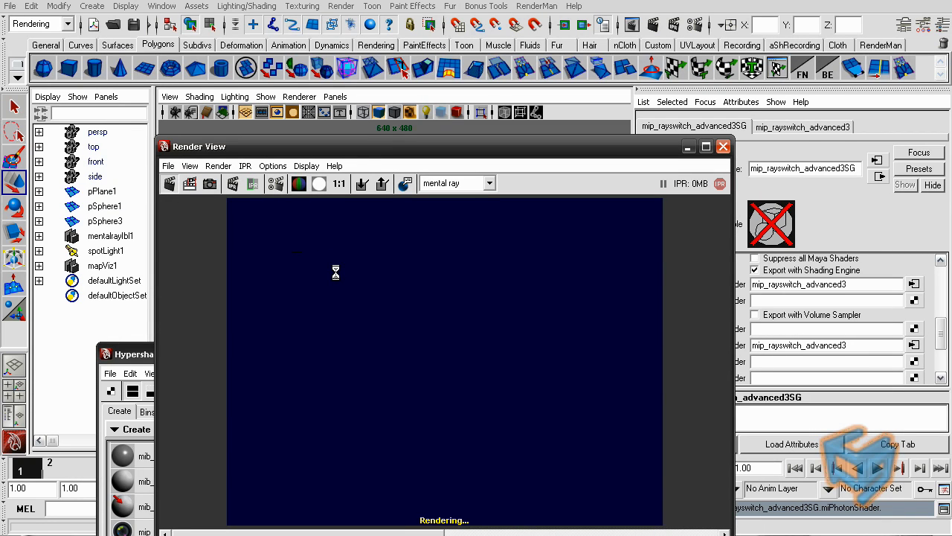
pyautogui.click(722, 147)
# - In mip_rayswitch_advanced3, connect mia_material2 to Eye and Reflection, and mia_material3 to Refraction and Photon
pyautogui.click(914, 345)
pyautogui.scroll(1, 829, 340)
pyautogui.scroll(-1, 828, 340)
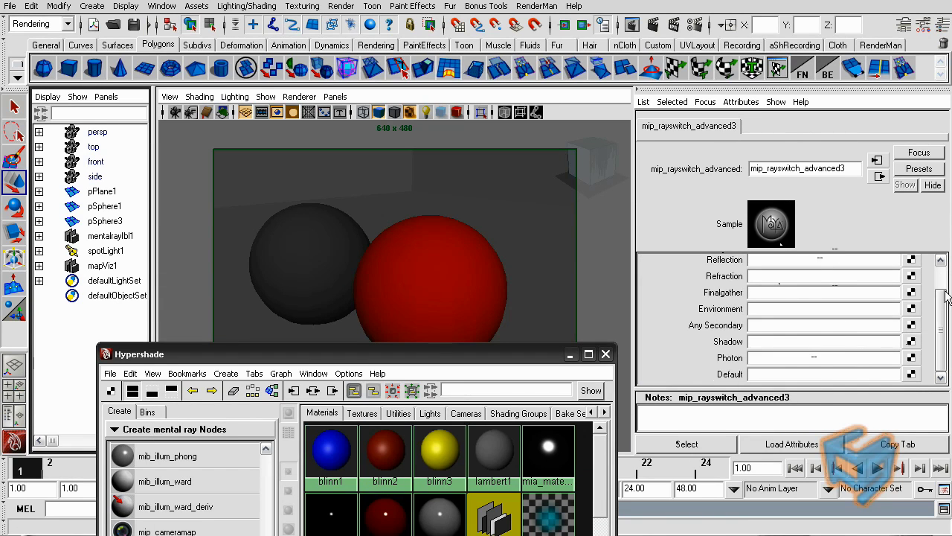
pyautogui.scroll(1, 829, 328)
pyautogui.moveTo(358, 497); pyautogui.dragTo(751, 264, button='middle')
pyautogui.moveTo(332, 519); pyautogui.dragTo(658, 293, button='middle')
pyautogui.moveTo(385, 515); pyautogui.dragTo(736, 313, button='middle')
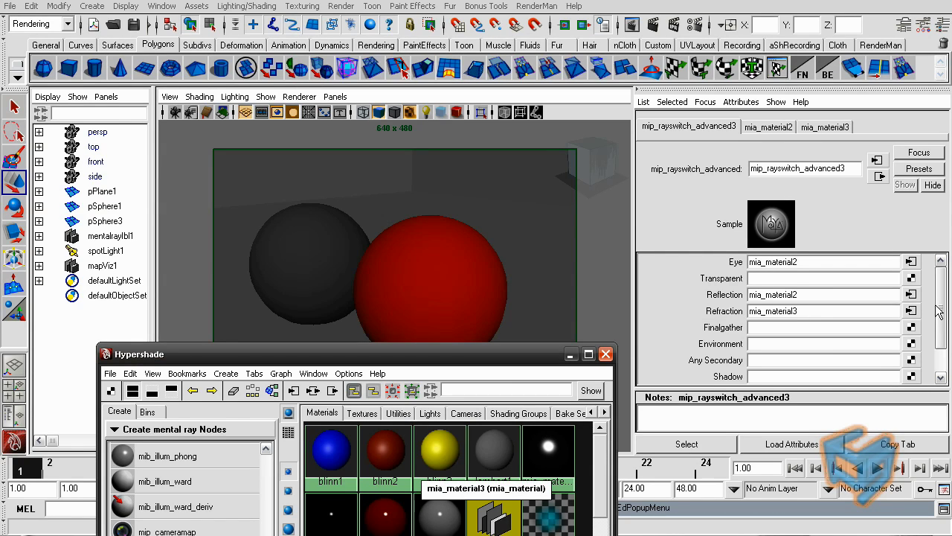
pyautogui.moveTo(387, 524); pyautogui.dragTo(742, 360, button='middle')
pyautogui.click(570, 354)
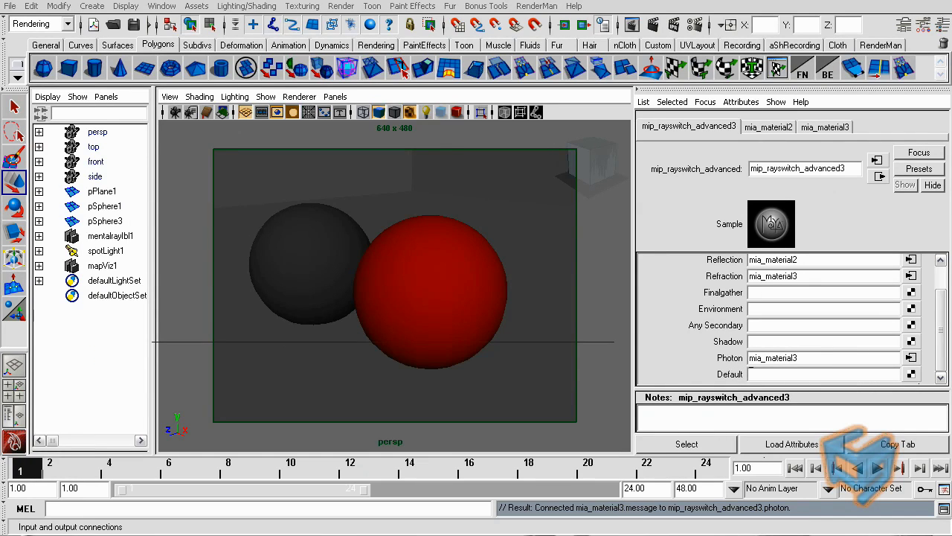
# - Render the scene with the ray switch connections and keep the rendered image beside the shader attributes
pyautogui.click(161, 6)
pyautogui.moveTo(189, 41)
pyautogui.click(332, 54)
pyautogui.click(169, 181)
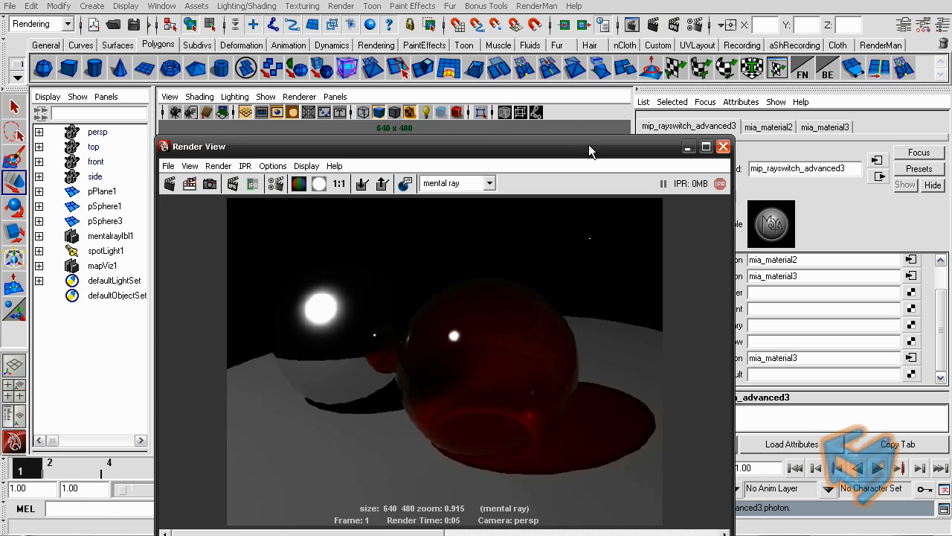
pyautogui.moveTo(588, 146); pyautogui.dragTo(409, 181)
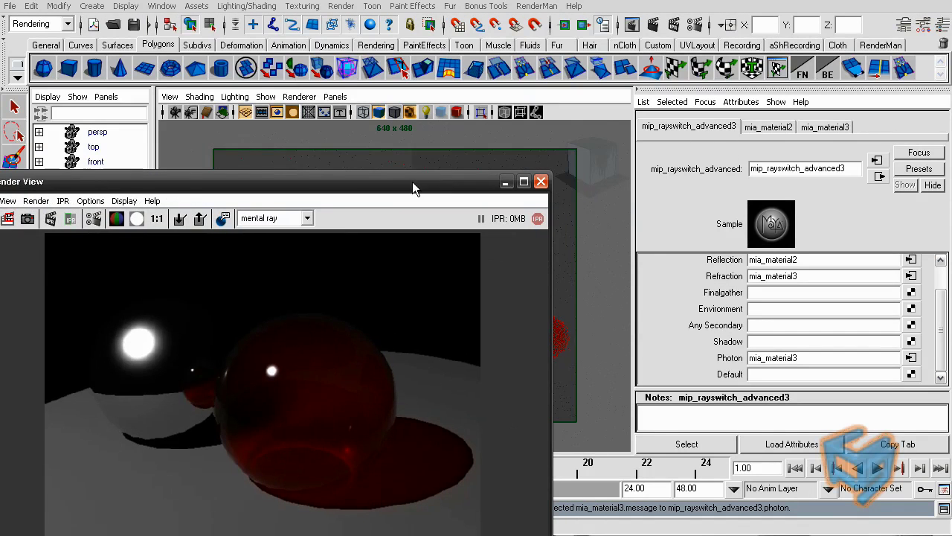
# - Change the Refraction input of mip_rayswitch_advanced3 to mia_material2, re-render and uncover the photon map in the viewport
pyautogui.click(812, 276)
pyautogui.write('2')
pyautogui.press('Return')
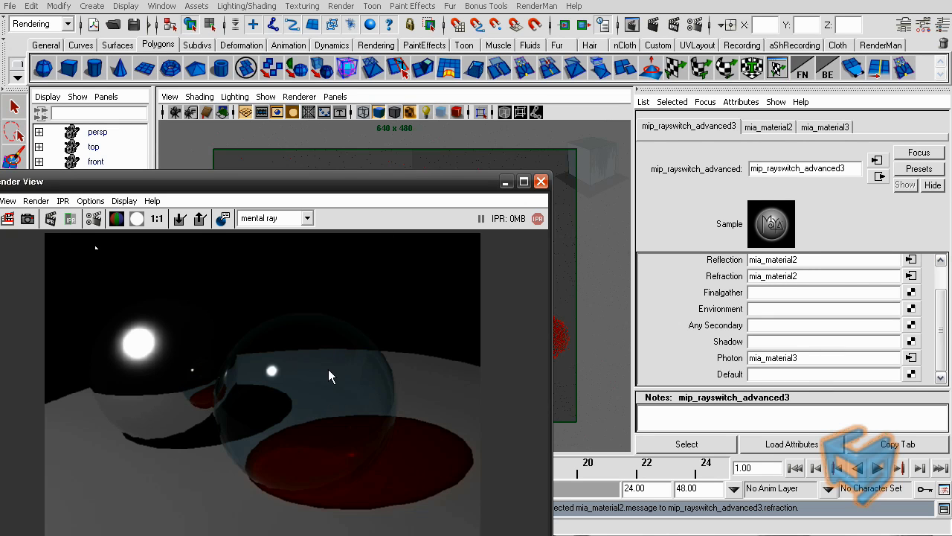
pyautogui.moveTo(416, 180); pyautogui.dragTo(435, 437)
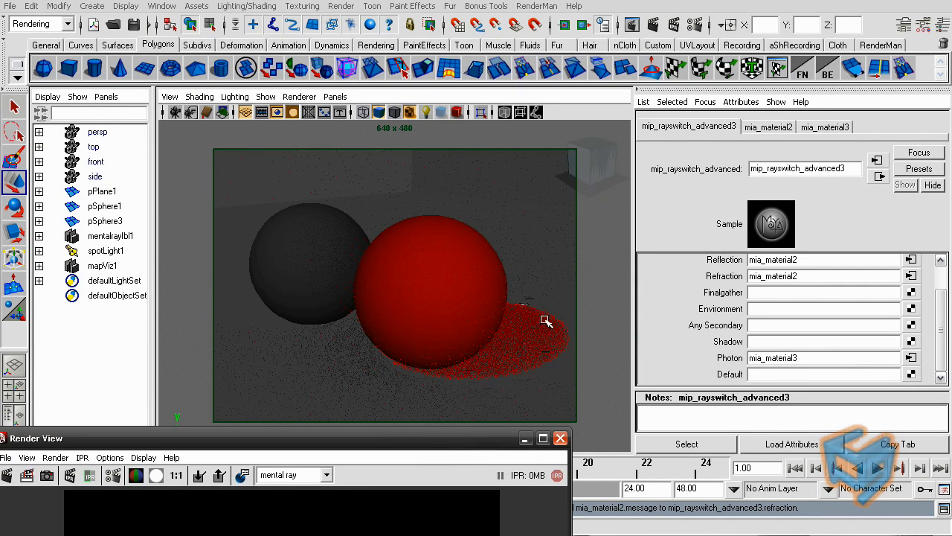